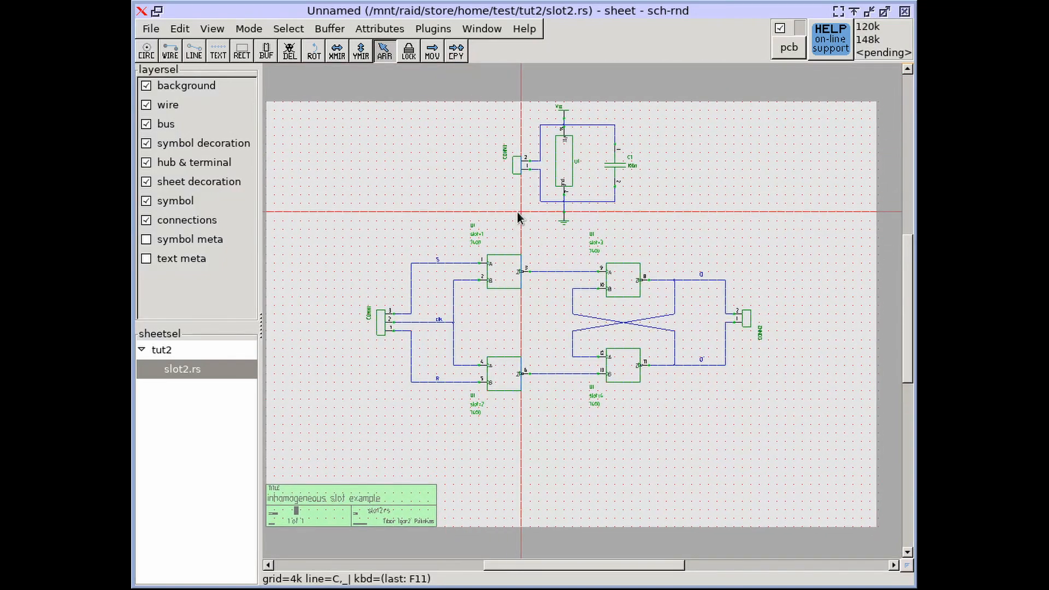
Open the Abstract model window for the slot2.rs sheet and place it over the schematic
{"action": "scroll", "coordinate": [528, 284], "scroll_direction": "up", "scroll_amount": 2}
{"action": "scroll", "coordinate": [528, 284], "scroll_direction": "up", "scroll_amount": 2}
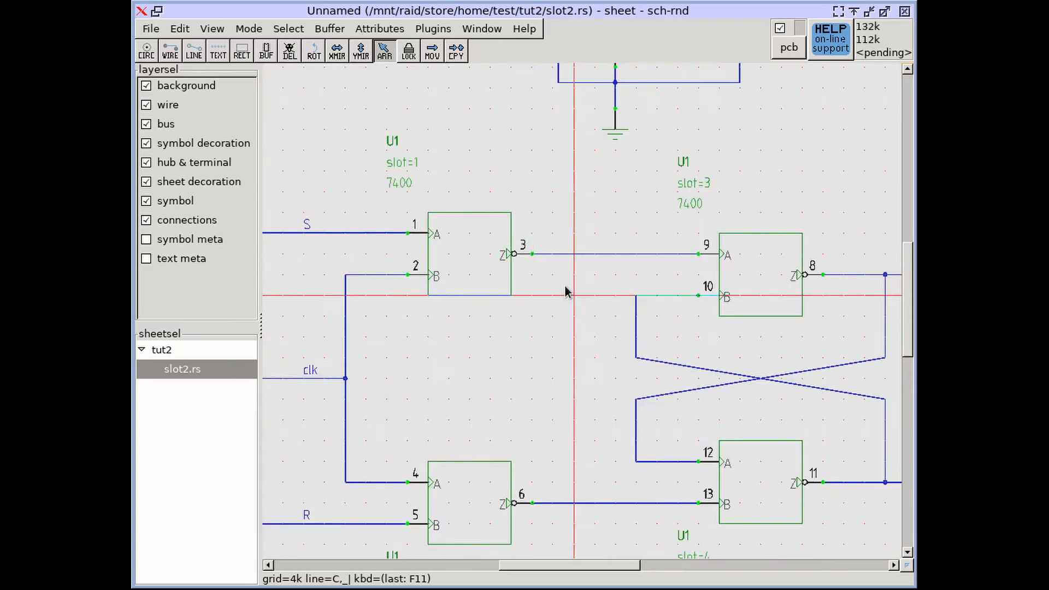
{"action": "middle_click_drag", "start_coordinate": [567, 293], "coordinate": [539, 258]}
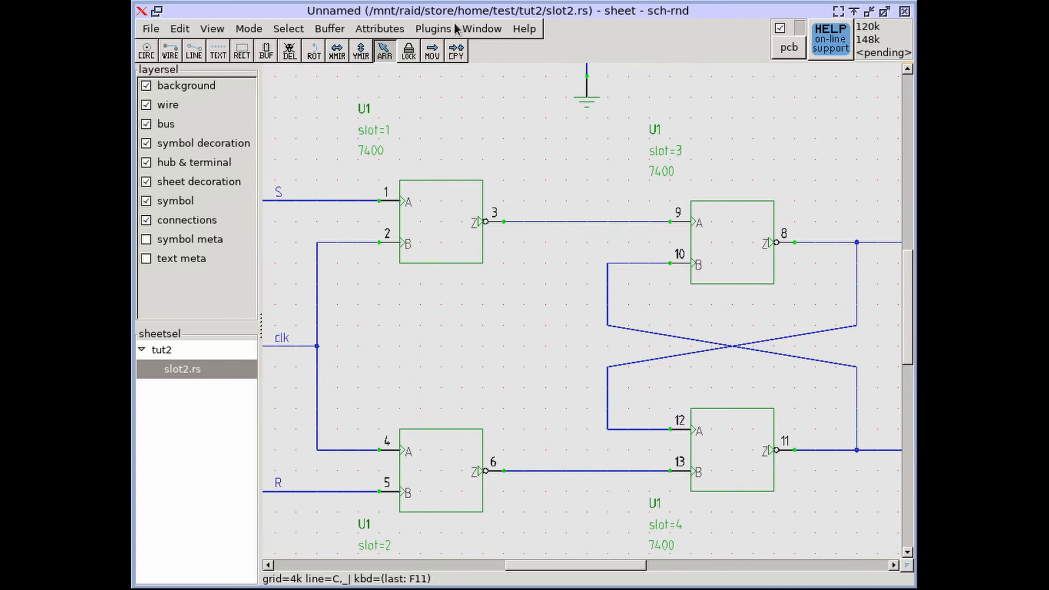
{"action": "left_click", "coordinate": [483, 28]}
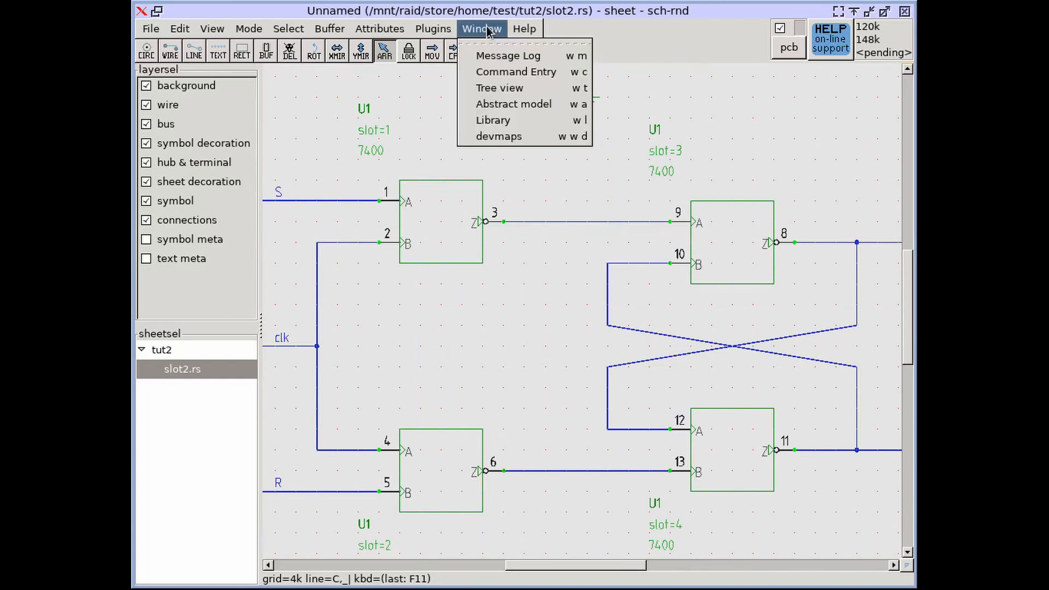
{"action": "left_click", "coordinate": [520, 110]}
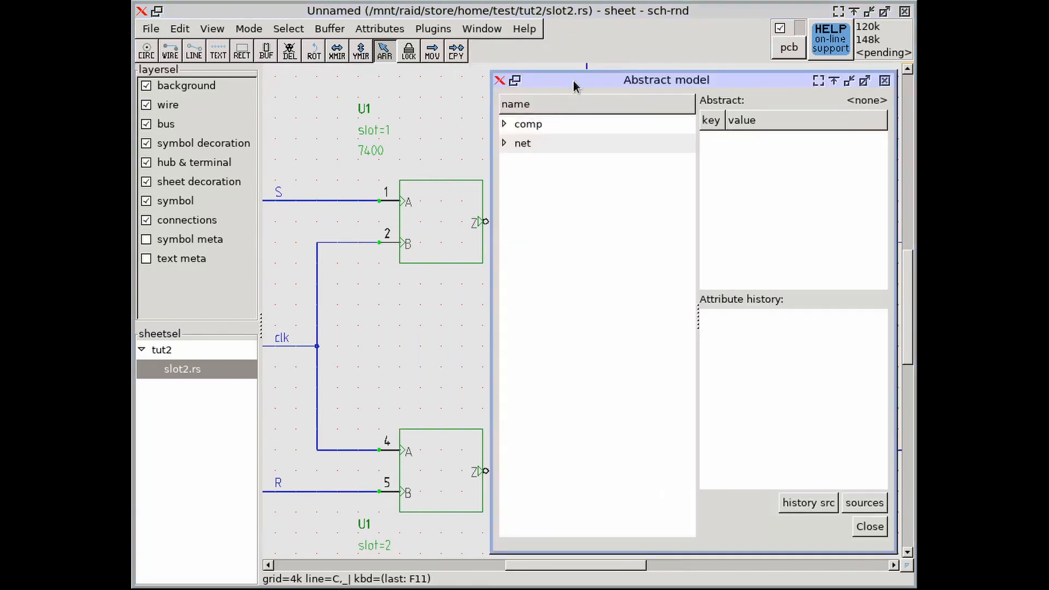
{"action": "left_click_drag", "start_coordinate": [573, 81], "coordinate": [498, 66]}
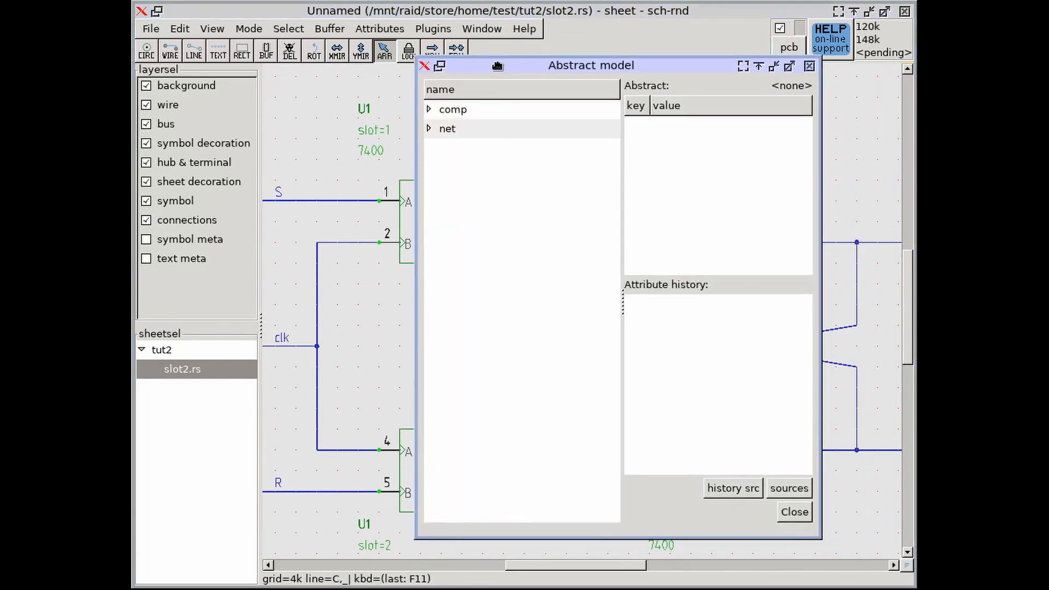
Expand component U1 in the abstract model and display the attributes of its port 1/A
{"action": "left_click", "coordinate": [429, 110]}
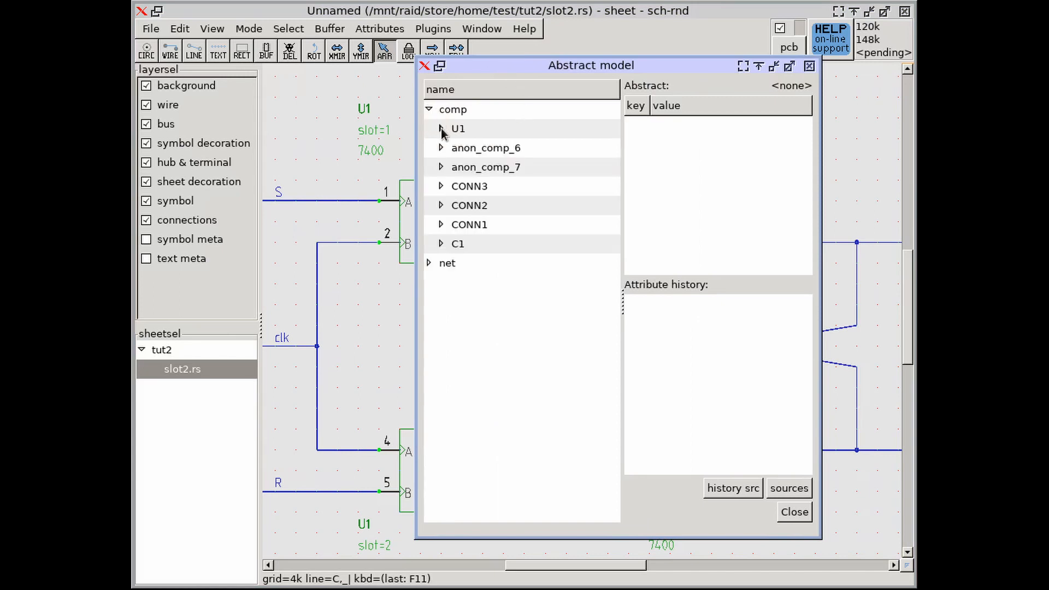
{"action": "left_click", "coordinate": [441, 129]}
{"action": "left_click", "coordinate": [471, 149]}
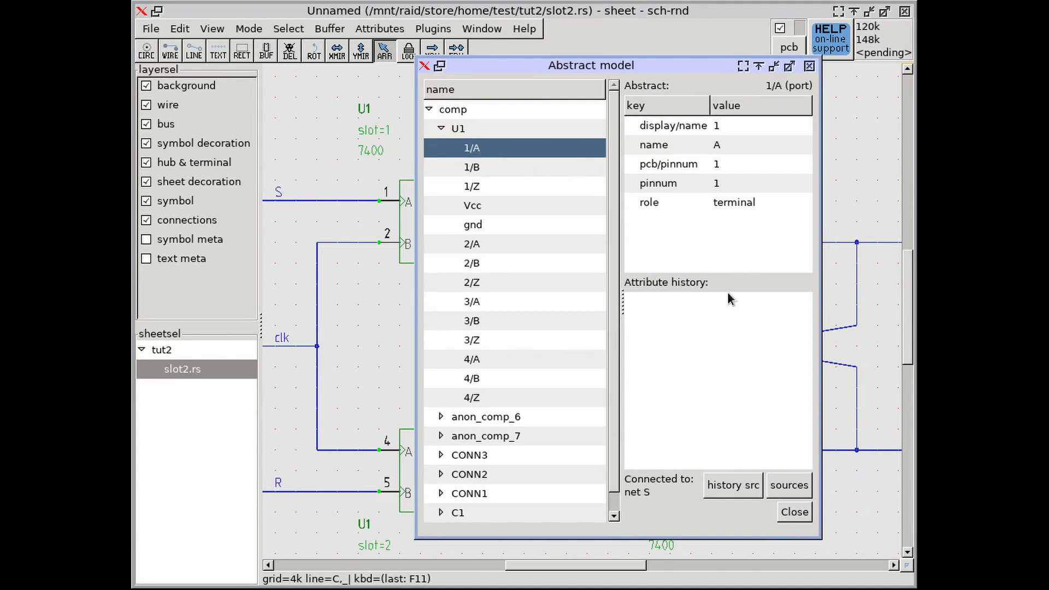
Show the source objects of port 1/A and preview both symbol U1 and its terminal A
{"action": "left_click", "coordinate": [789, 486]}
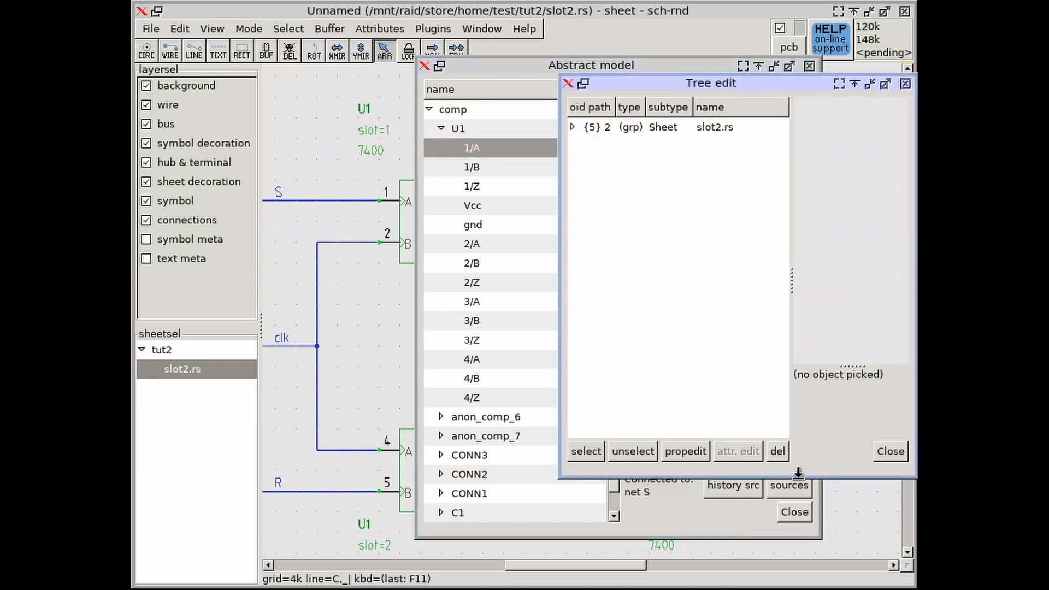
{"action": "left_click", "coordinate": [573, 127]}
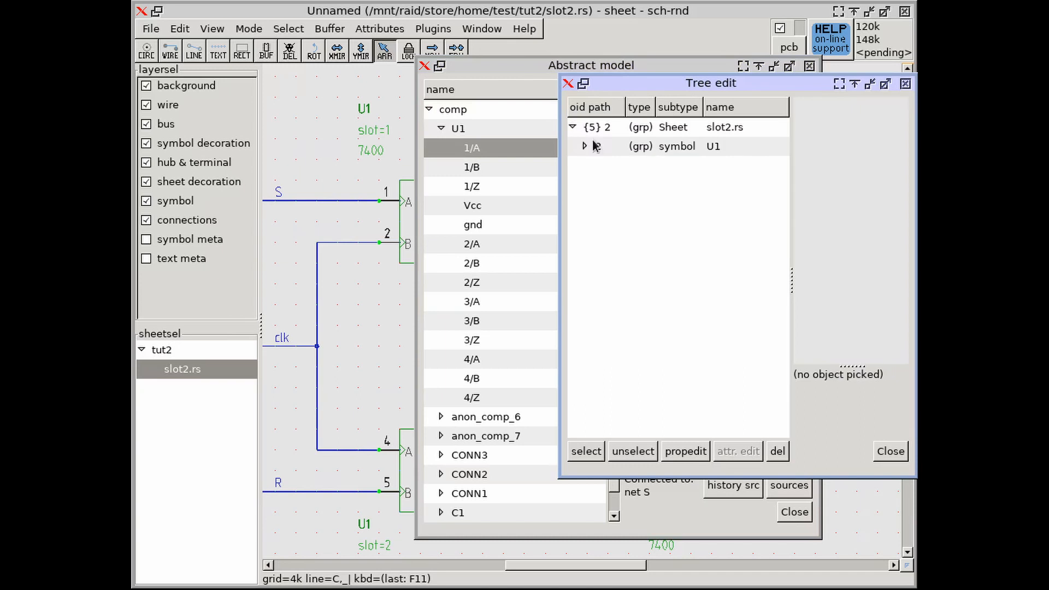
{"action": "left_click", "coordinate": [585, 147]}
{"action": "left_click", "coordinate": [668, 165]}
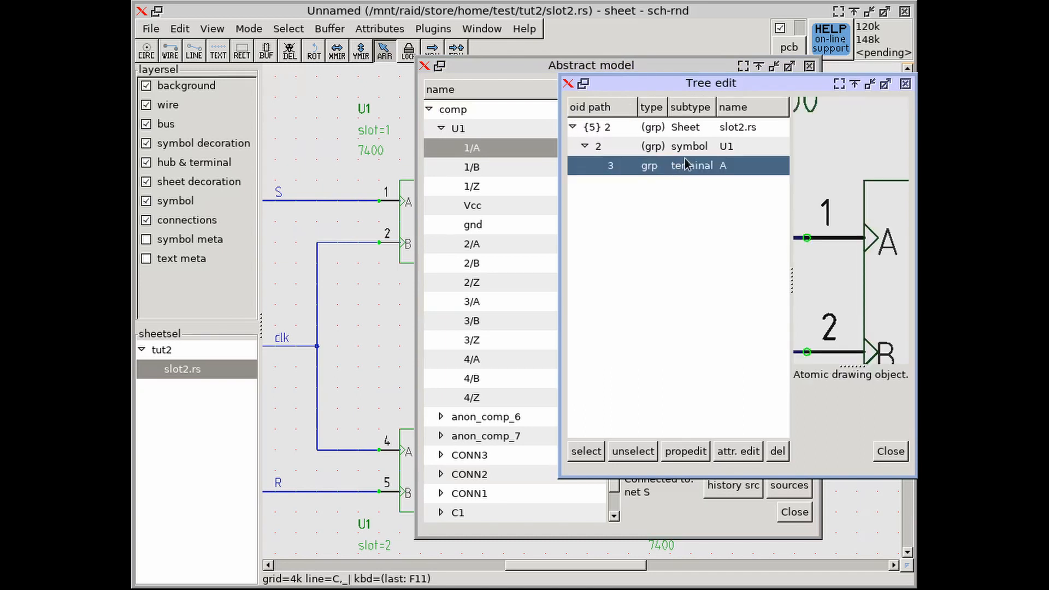
{"action": "left_click", "coordinate": [689, 146]}
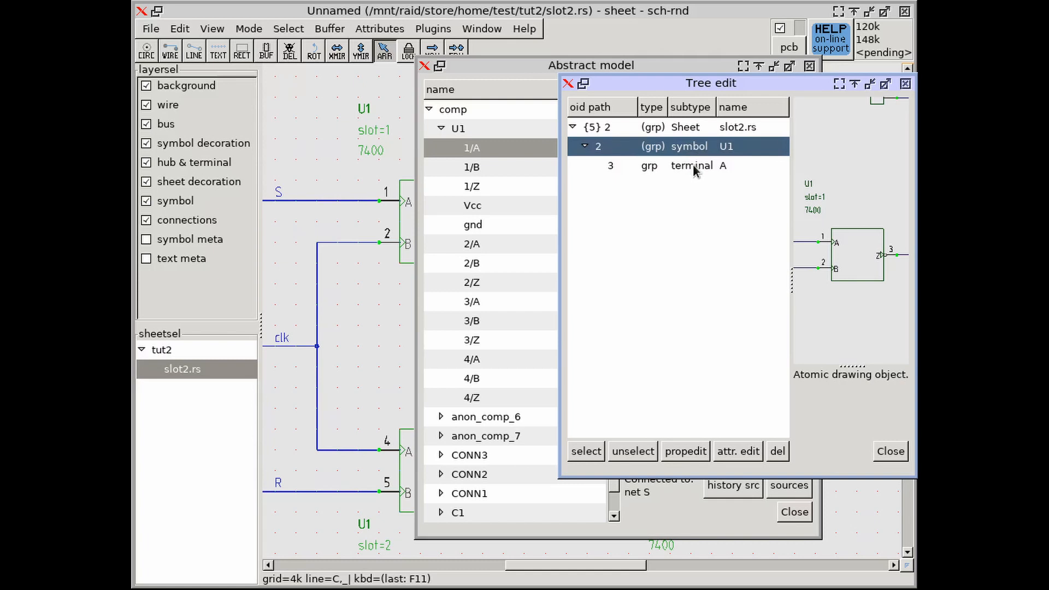
{"action": "left_click", "coordinate": [693, 165]}
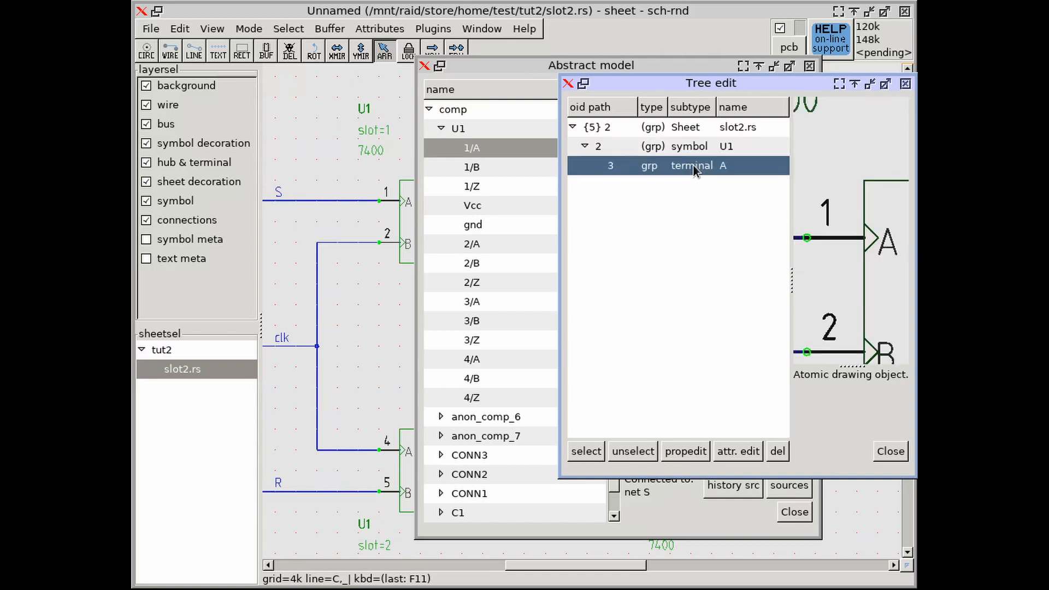
Uncover the schematic and select source terminal A to highlight it on the slot 1 gate of U1
{"action": "left_click", "coordinate": [546, 84]}
{"action": "left_click_drag", "start_coordinate": [531, 65], "coordinate": [515, 588]}
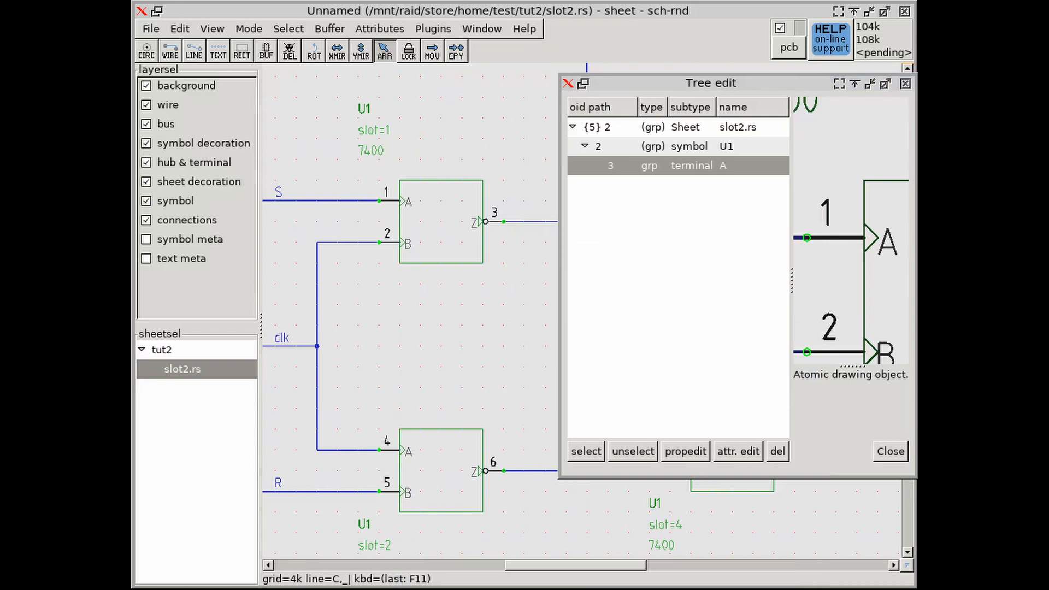
{"action": "left_click_drag", "start_coordinate": [665, 84], "coordinate": [707, 182]}
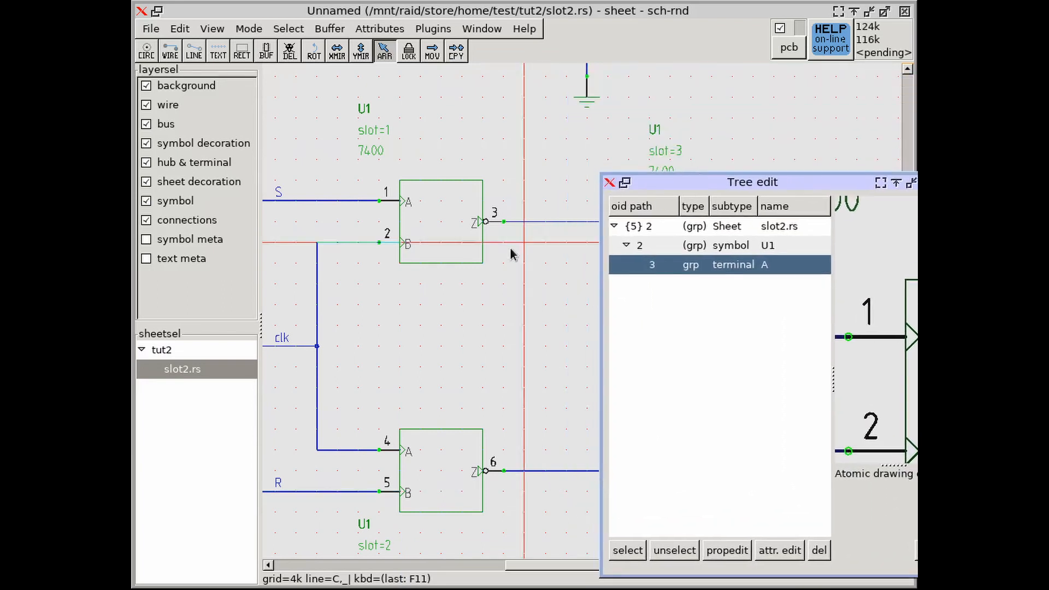
{"action": "scroll", "coordinate": [513, 253], "scroll_direction": "down", "scroll_amount": 3}
{"action": "middle_click_drag", "start_coordinate": [515, 271], "coordinate": [447, 281]}
{"action": "left_click", "coordinate": [627, 550]}
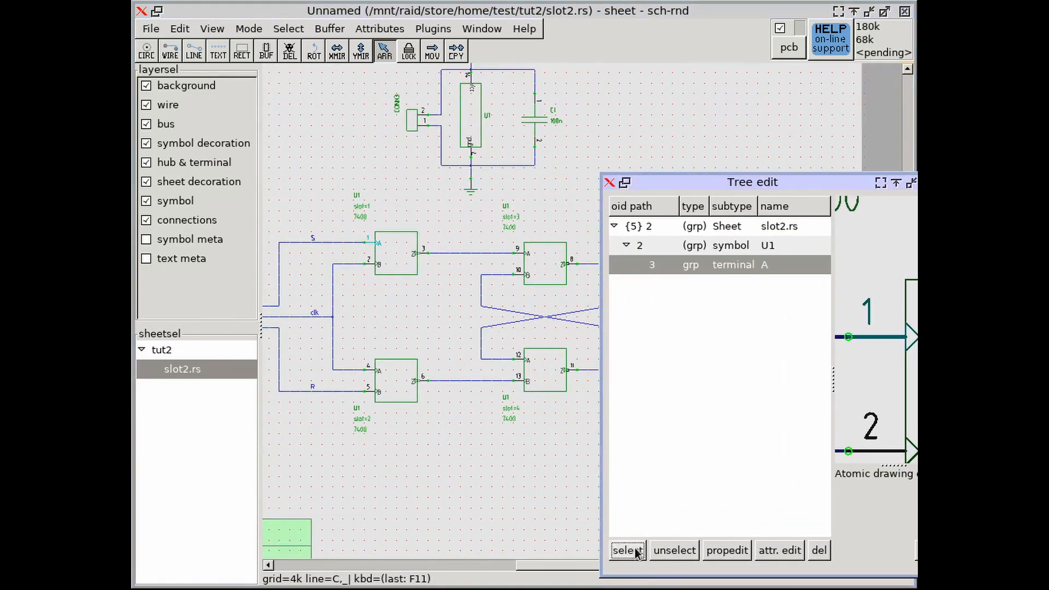
{"action": "scroll", "coordinate": [376, 243], "scroll_direction": "up", "scroll_amount": 3}
{"action": "scroll", "coordinate": [376, 244], "scroll_direction": "up", "scroll_amount": 2}
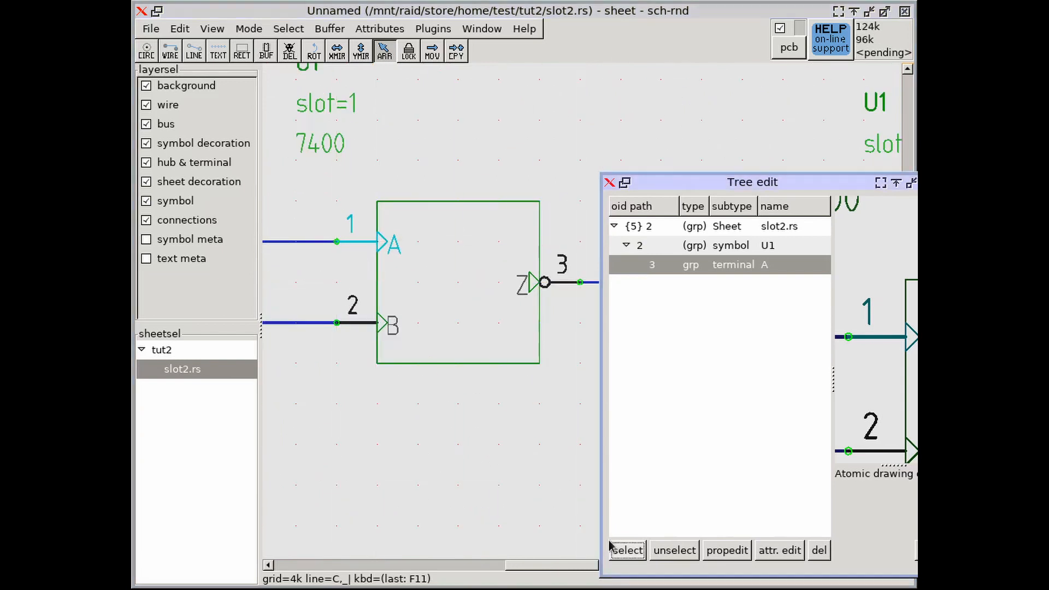
Unselect terminal A, close the source object tree and bring the abstract model back into view
{"action": "left_click", "coordinate": [661, 551]}
{"action": "left_click", "coordinate": [644, 551]}
{"action": "left_click", "coordinate": [675, 550]}
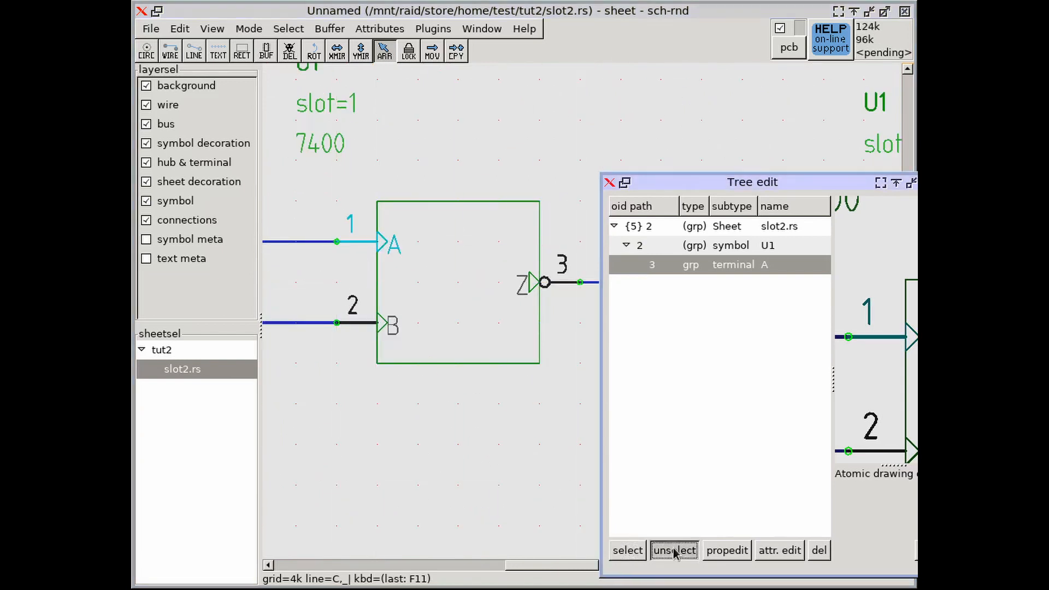
{"action": "left_click", "coordinate": [916, 551]}
{"action": "left_click_drag", "start_coordinate": [637, 588], "coordinate": [644, 74]}
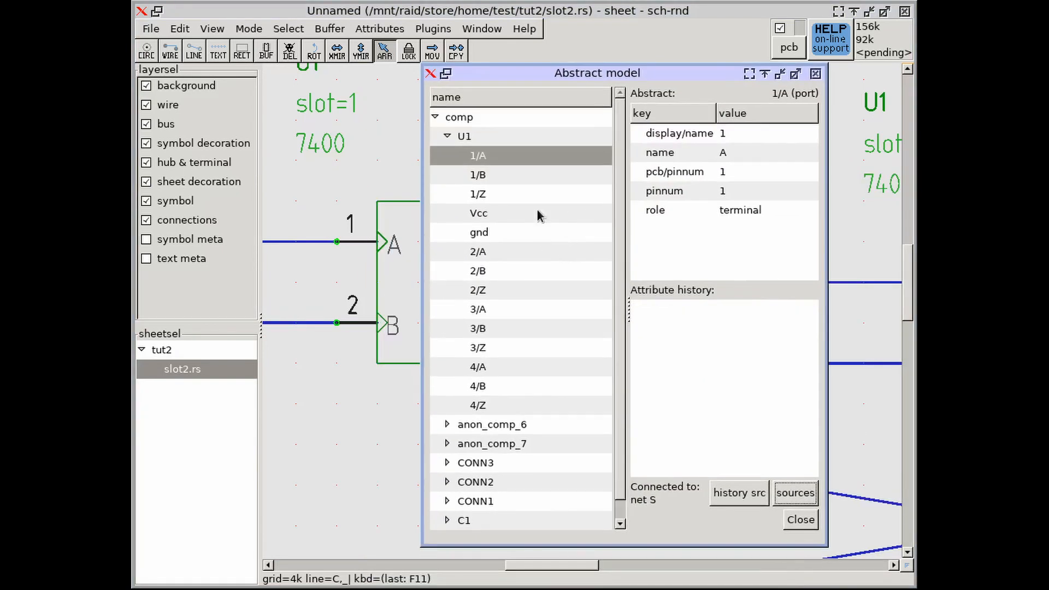
Collapse the components, display the clk net and go through its connected ports U1-1/B, U1-2/A and CONN1-2
{"action": "left_click", "coordinate": [436, 117]}
{"action": "left_click", "coordinate": [435, 136]}
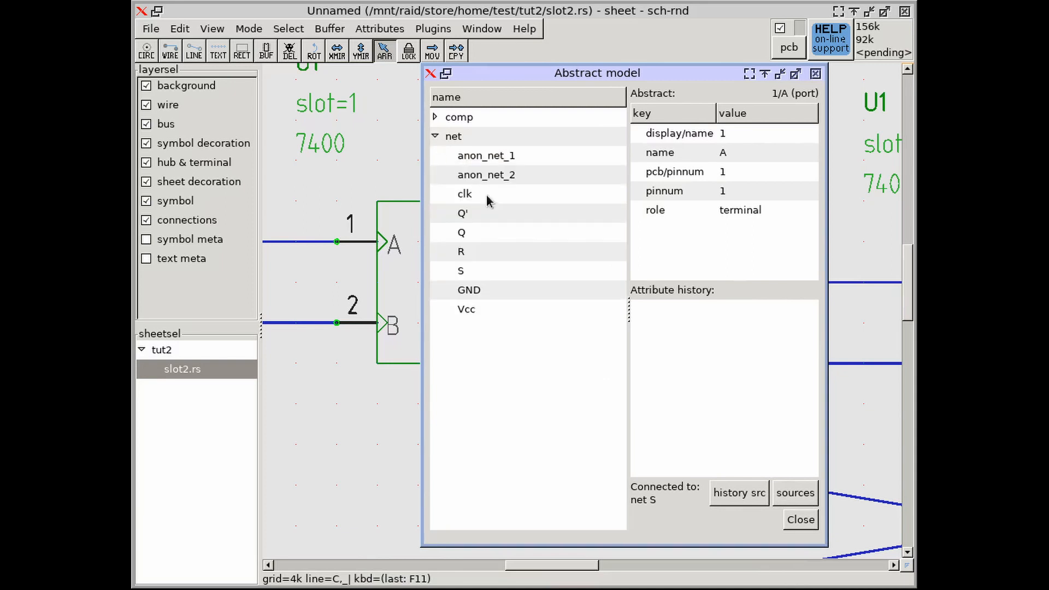
{"action": "left_click", "coordinate": [474, 196]}
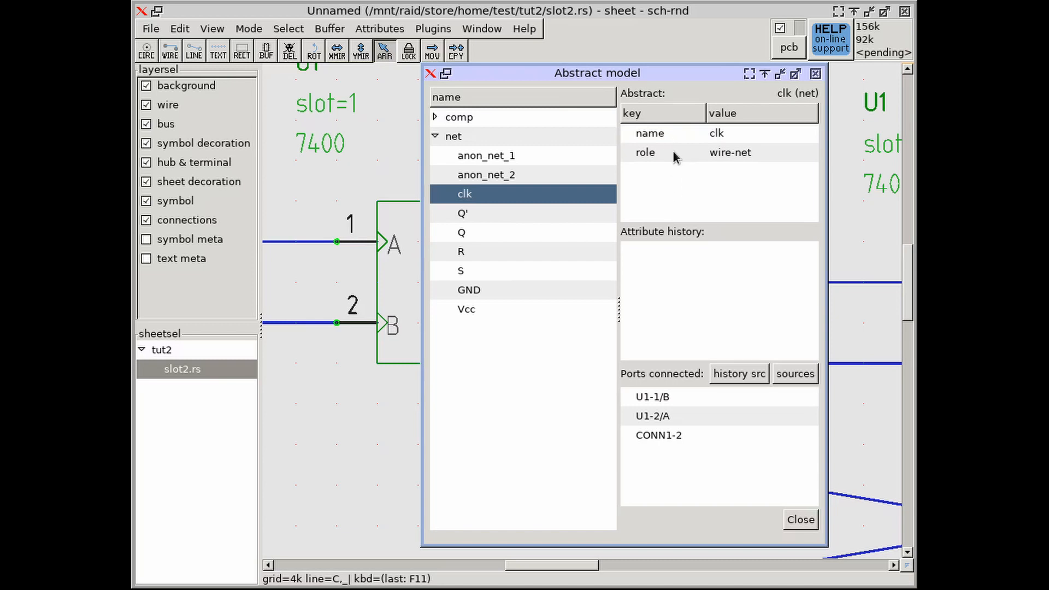
{"action": "left_click", "coordinate": [654, 398]}
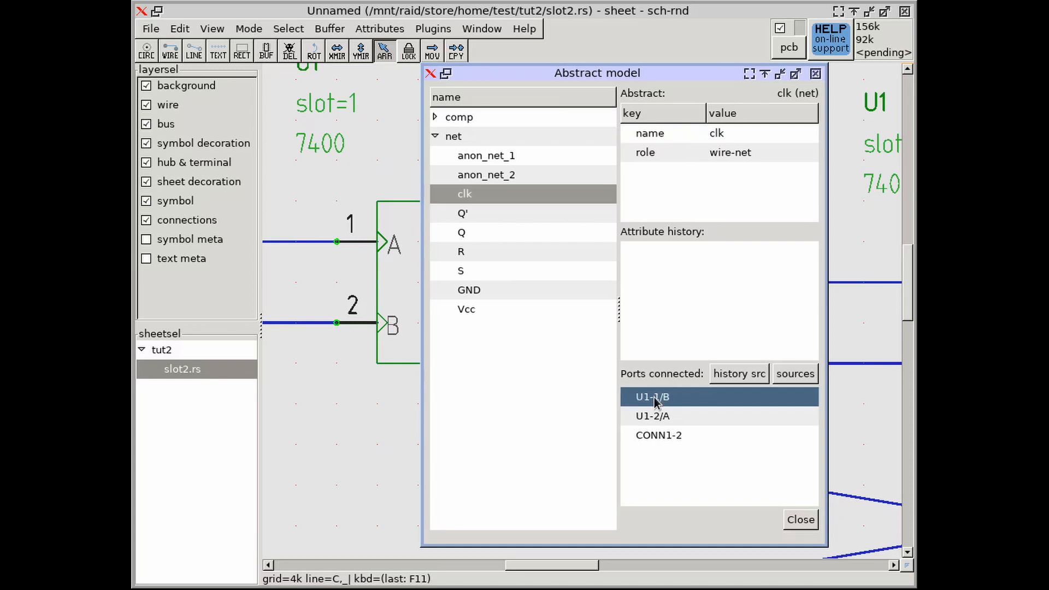
{"action": "left_click", "coordinate": [658, 420]}
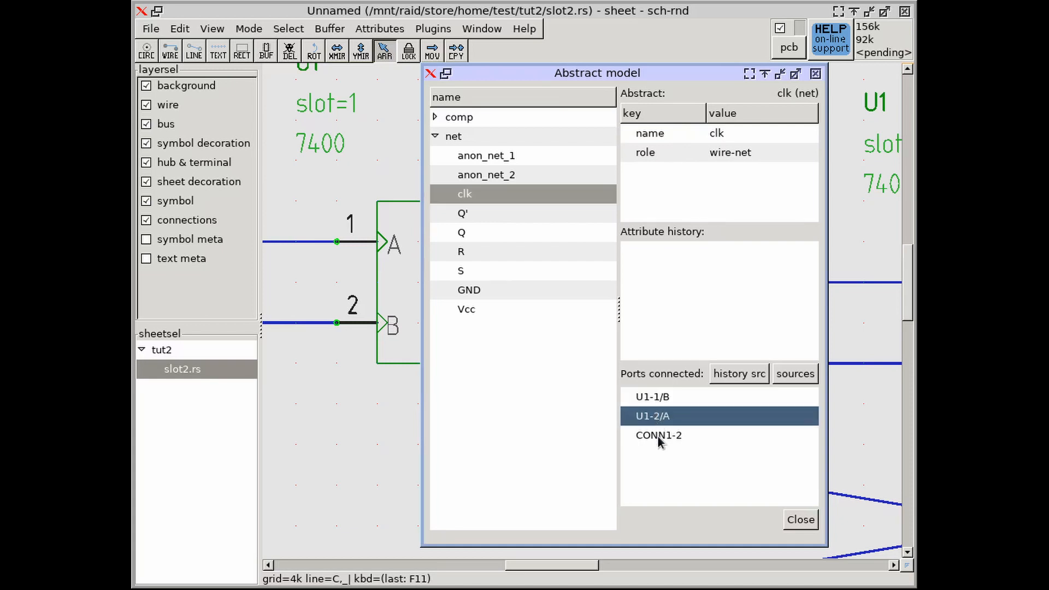
{"action": "left_click", "coordinate": [659, 437]}
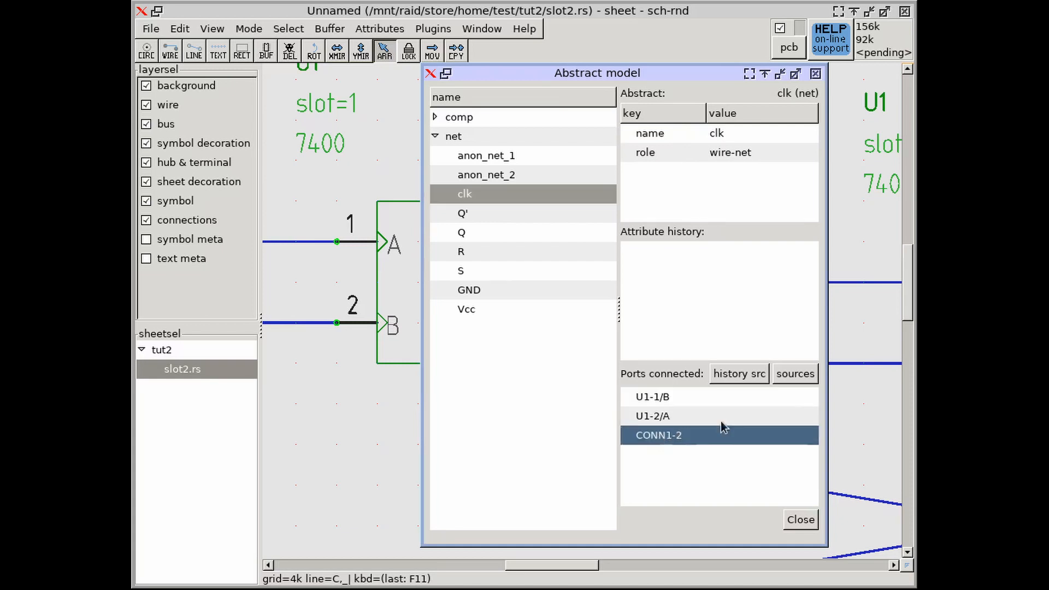
Show the source of the clk net, examine its wire-net preview, and close the source object tree
{"action": "left_click", "coordinate": [795, 374]}
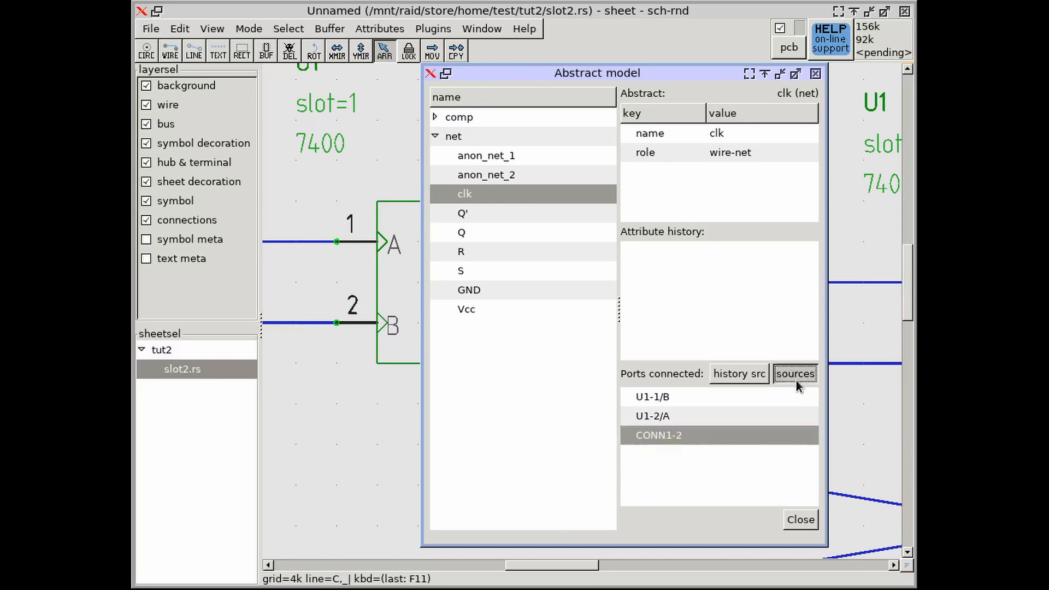
{"action": "left_click", "coordinate": [614, 226]}
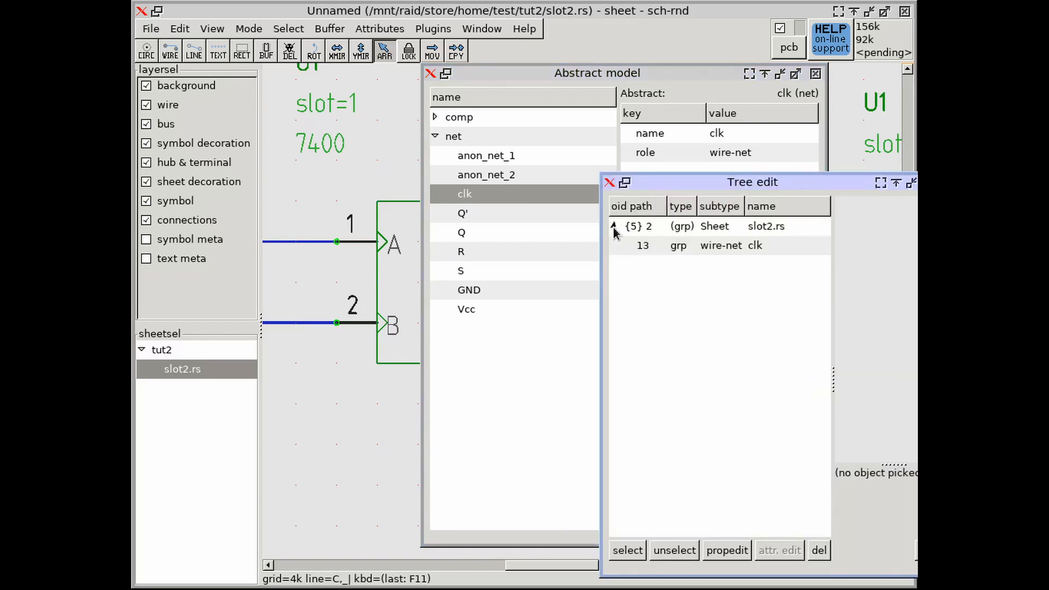
{"action": "left_click", "coordinate": [658, 247]}
{"action": "scroll", "coordinate": [895, 327], "scroll_direction": "up", "scroll_amount": 5}
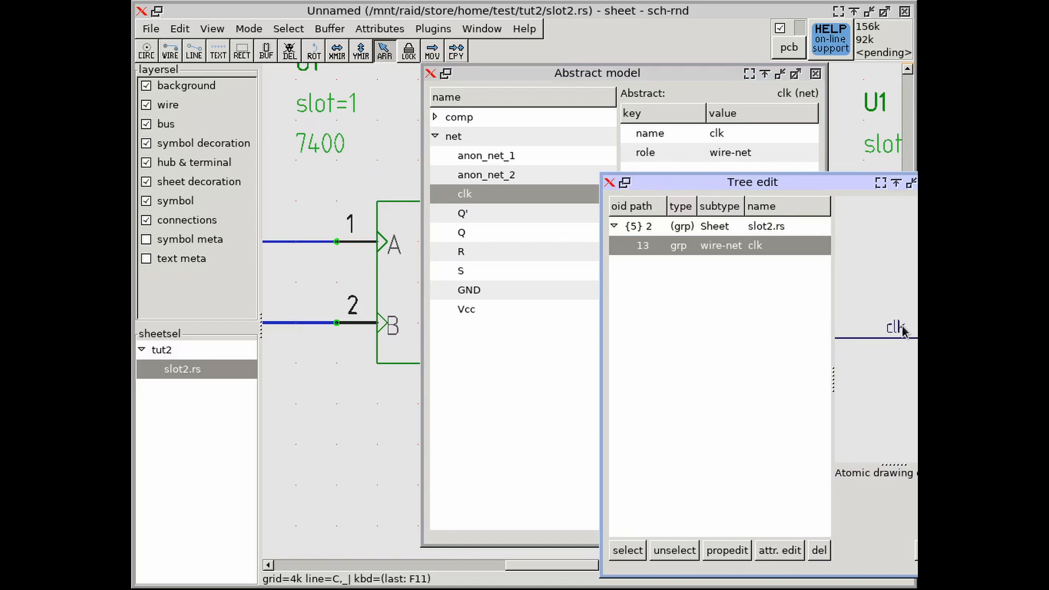
{"action": "scroll", "coordinate": [905, 334], "scroll_direction": "down", "scroll_amount": 3}
{"action": "scroll", "coordinate": [903, 334], "scroll_direction": "up", "scroll_amount": 3}
{"action": "scroll", "coordinate": [903, 339], "scroll_direction": "down", "scroll_amount": 3}
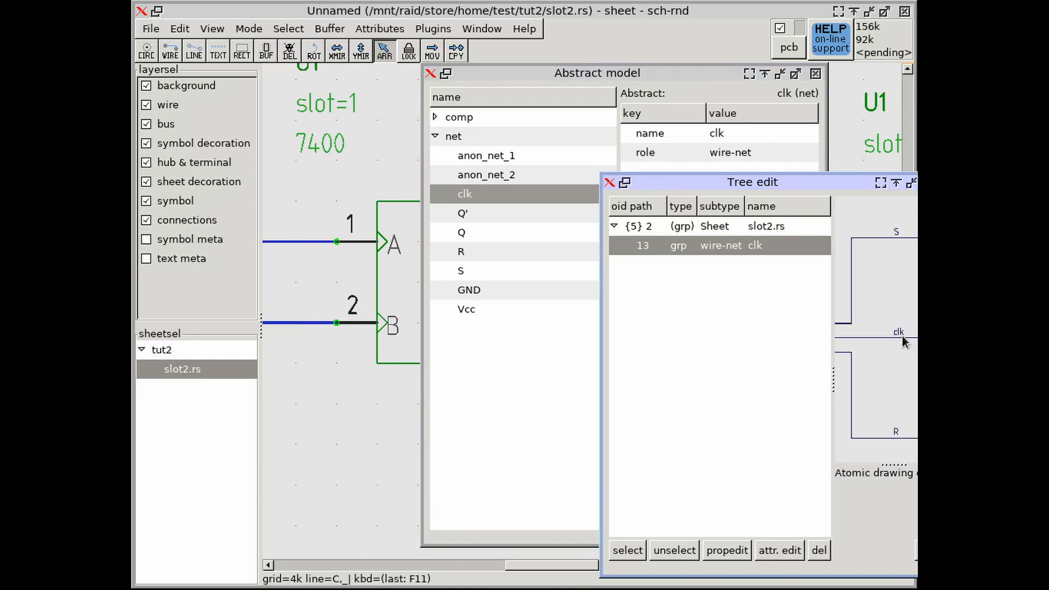
{"action": "left_click", "coordinate": [917, 550]}
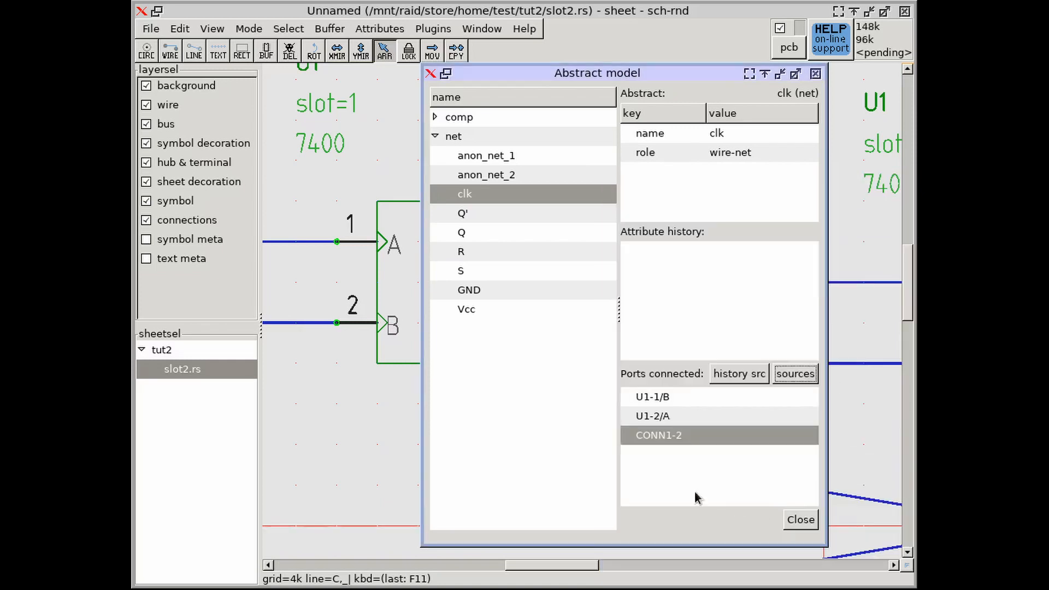
Collapse the nets and display the pcb/pinnum attribute of port 3/Z under component U1
{"action": "left_click", "coordinate": [435, 137]}
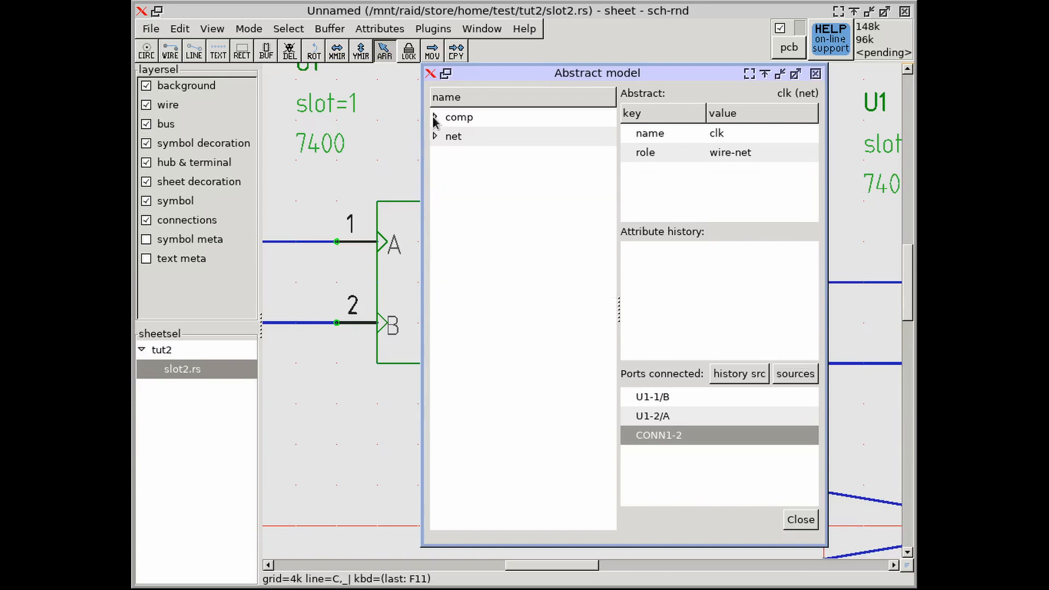
{"action": "left_click", "coordinate": [436, 116]}
{"action": "left_click", "coordinate": [452, 135]}
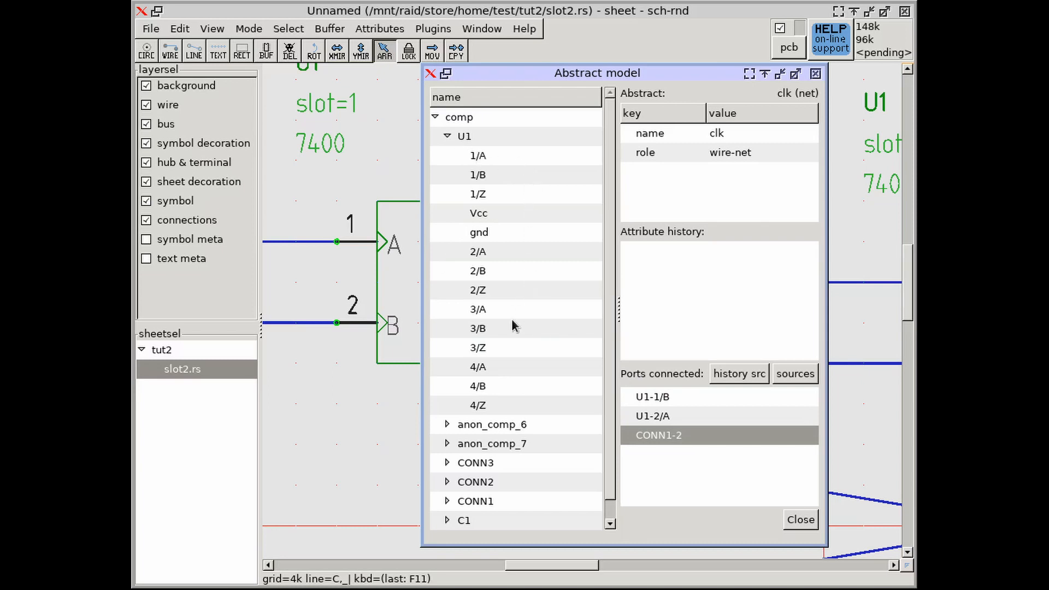
{"action": "left_click", "coordinate": [485, 348]}
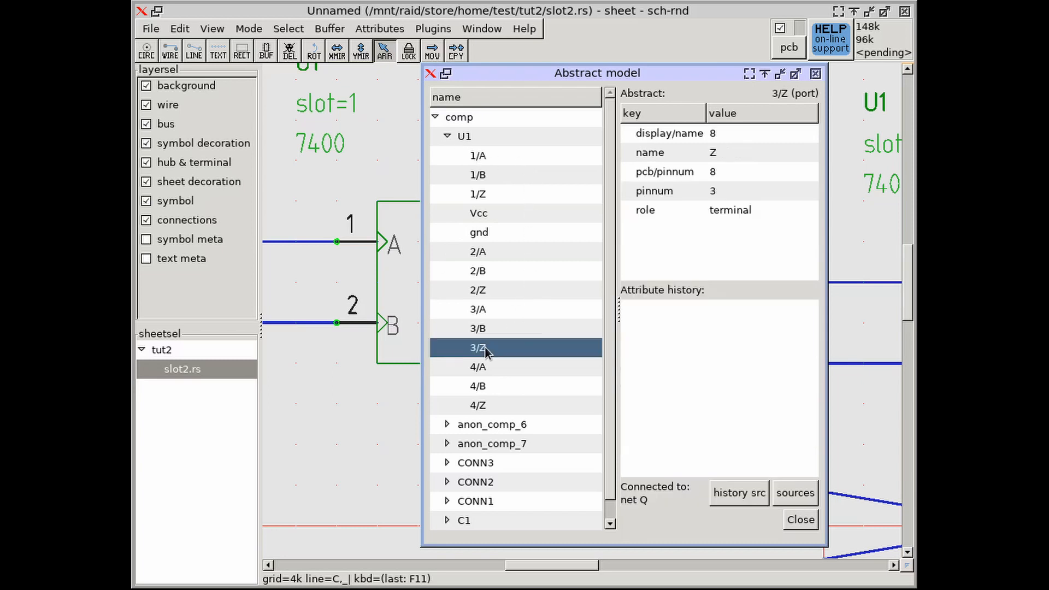
{"action": "left_click", "coordinate": [693, 173]}
Move the abstract model aside and locate output terminal Z of U1's slot 3 gate on the sheet
{"action": "left_click_drag", "start_coordinate": [676, 78], "coordinate": [442, 381]}
{"action": "scroll", "coordinate": [710, 265], "scroll_direction": "down", "scroll_amount": 2}
{"action": "middle_click_drag", "start_coordinate": [836, 269], "coordinate": [585, 292]}
{"action": "scroll", "coordinate": [656, 316], "scroll_direction": "up", "scroll_amount": 4}
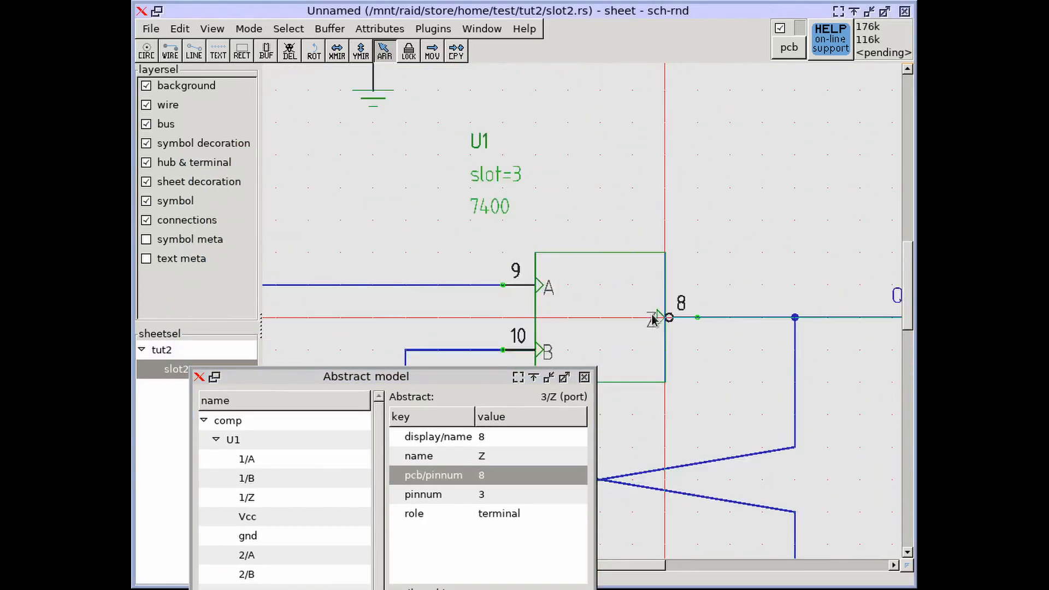
Trace the pcb/pinnum attribute history of port 3/Z through U1's portmap to the source attribute of symbol U1
{"action": "left_click_drag", "start_coordinate": [453, 379], "coordinate": [469, 67]}
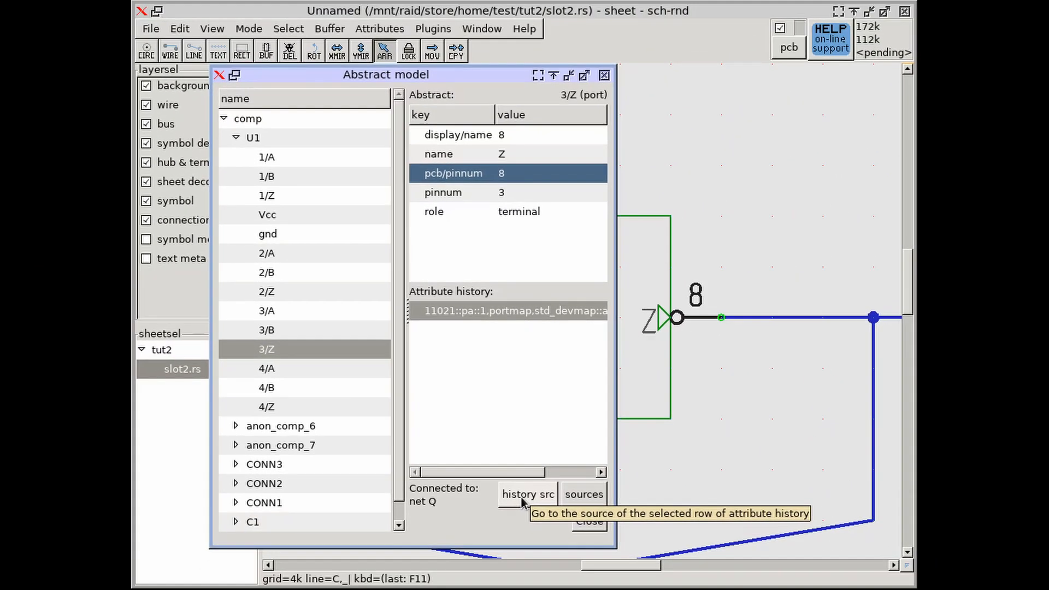
{"action": "left_click", "coordinate": [523, 496]}
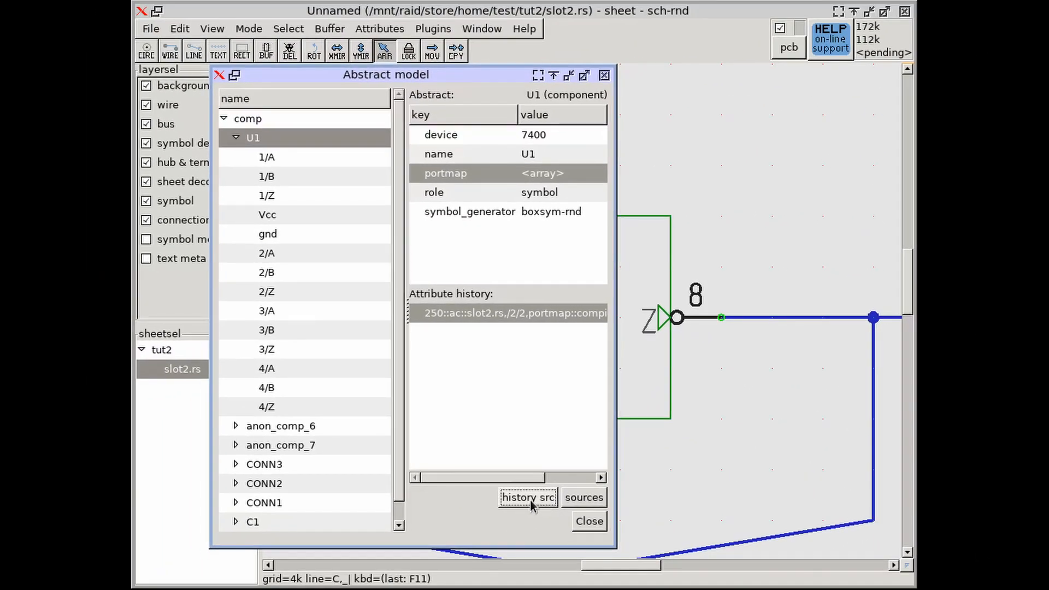
{"action": "left_click", "coordinate": [528, 498]}
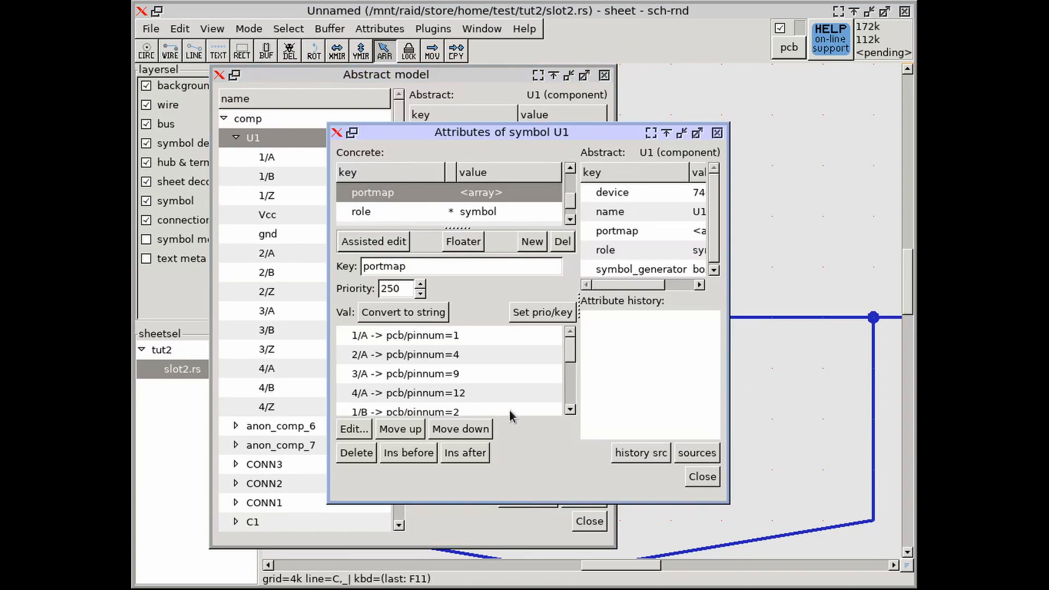
Set the 3/Z entry in symbol U1's portmap to pcb/pinnum=80 and move the abstract model aside to reveal the sheet
{"action": "left_click_drag", "start_coordinate": [570, 348], "coordinate": [572, 383]}
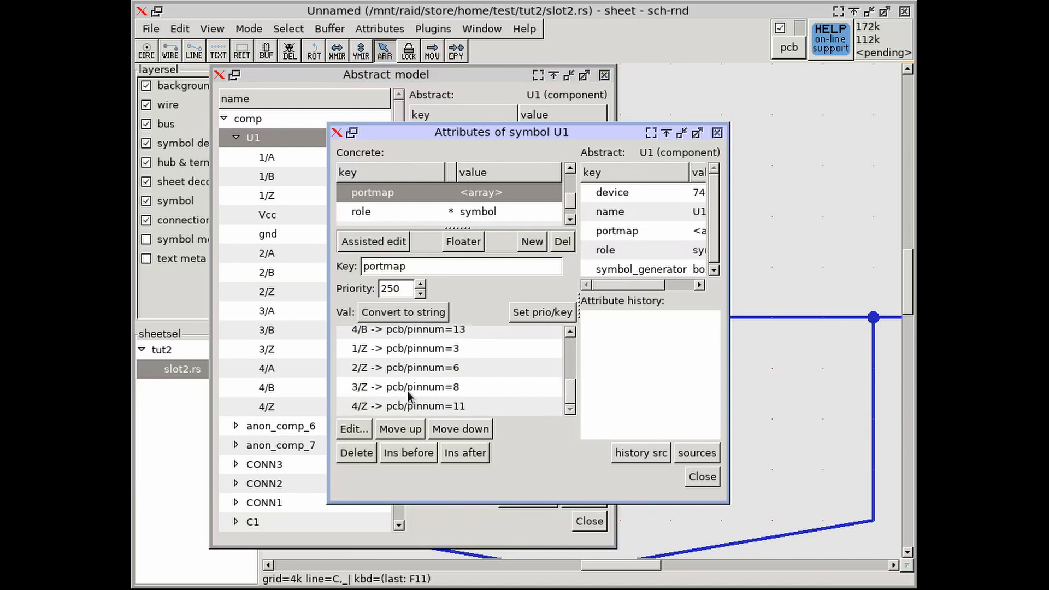
{"action": "left_click_drag", "start_coordinate": [511, 132], "coordinate": [396, 131]}
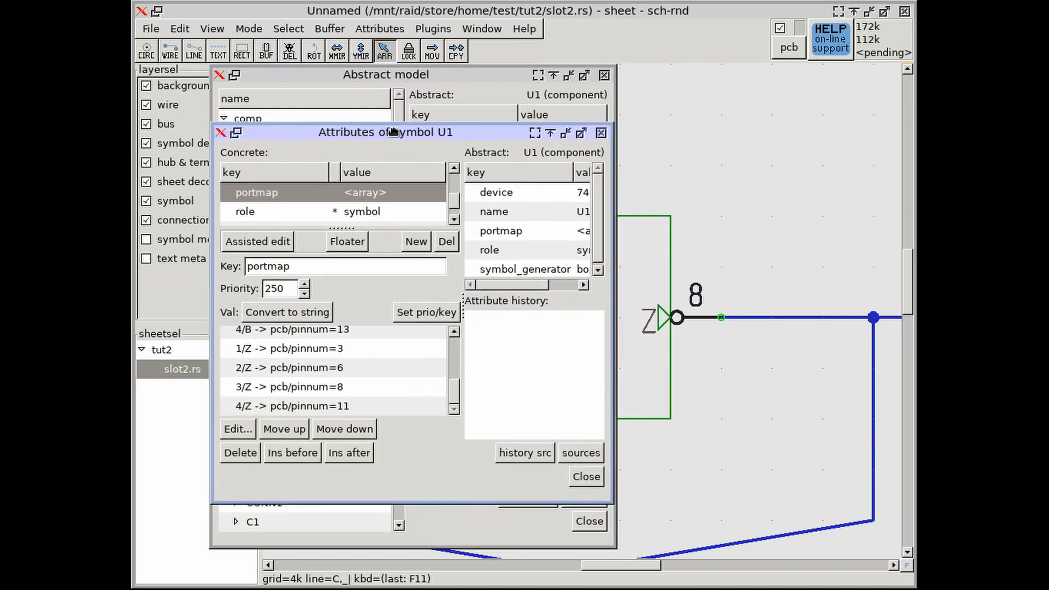
{"action": "left_click", "coordinate": [341, 389]}
{"action": "left_click", "coordinate": [240, 429]}
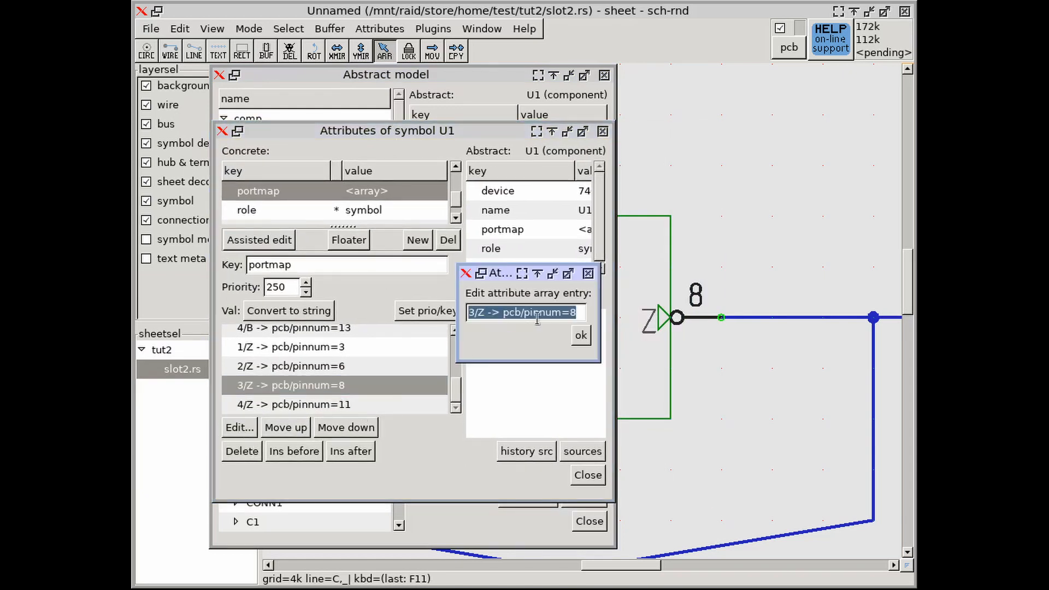
{"action": "left_click", "coordinate": [580, 312]}
{"action": "left_click", "coordinate": [612, 328]}
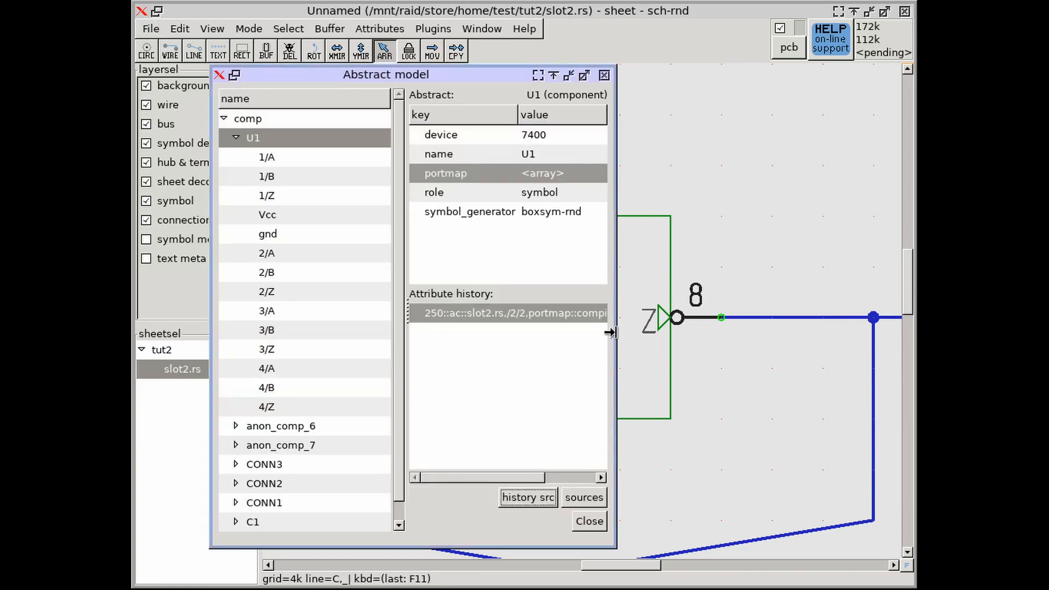
{"action": "left_click_drag", "start_coordinate": [464, 79], "coordinate": [498, 243]}
{"action": "left_click", "coordinate": [580, 334]}
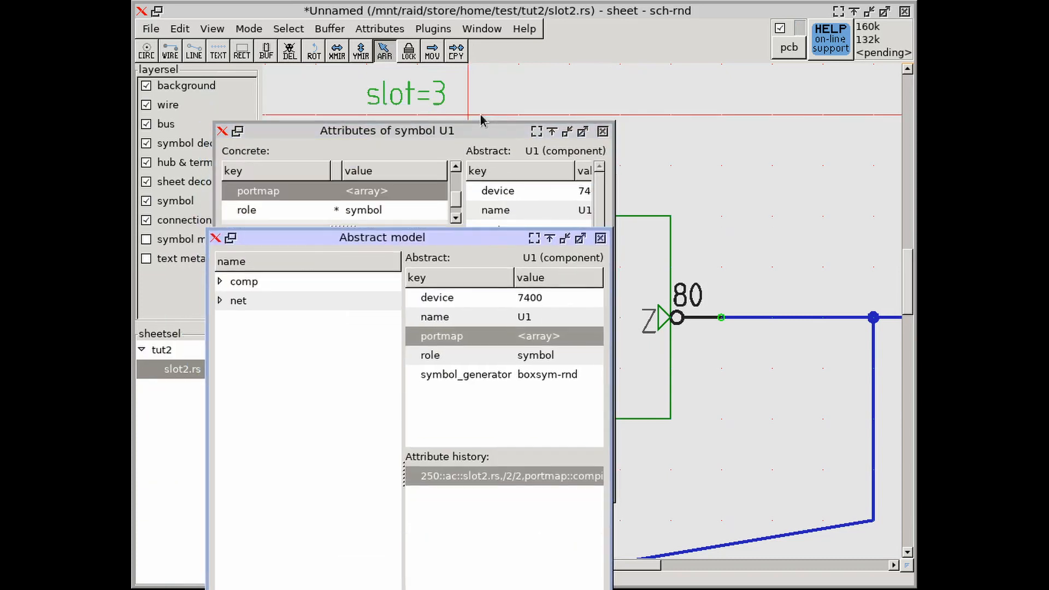
Close the attributes of symbol U1 and the abstract model
{"action": "left_click", "coordinate": [473, 138]}
{"action": "left_click", "coordinate": [588, 475]}
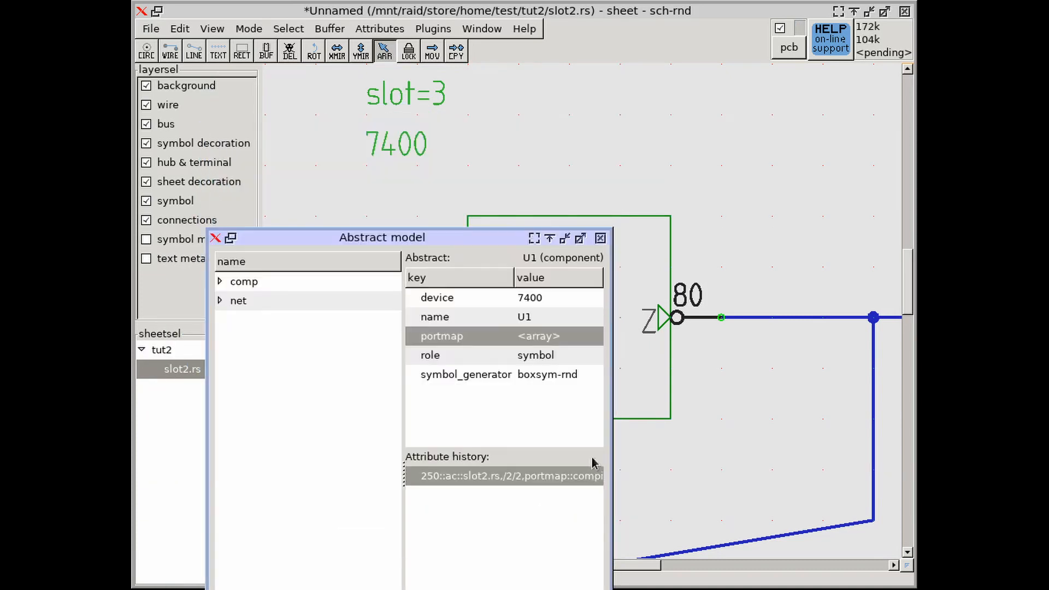
{"action": "left_click_drag", "start_coordinate": [462, 244], "coordinate": [444, 81]}
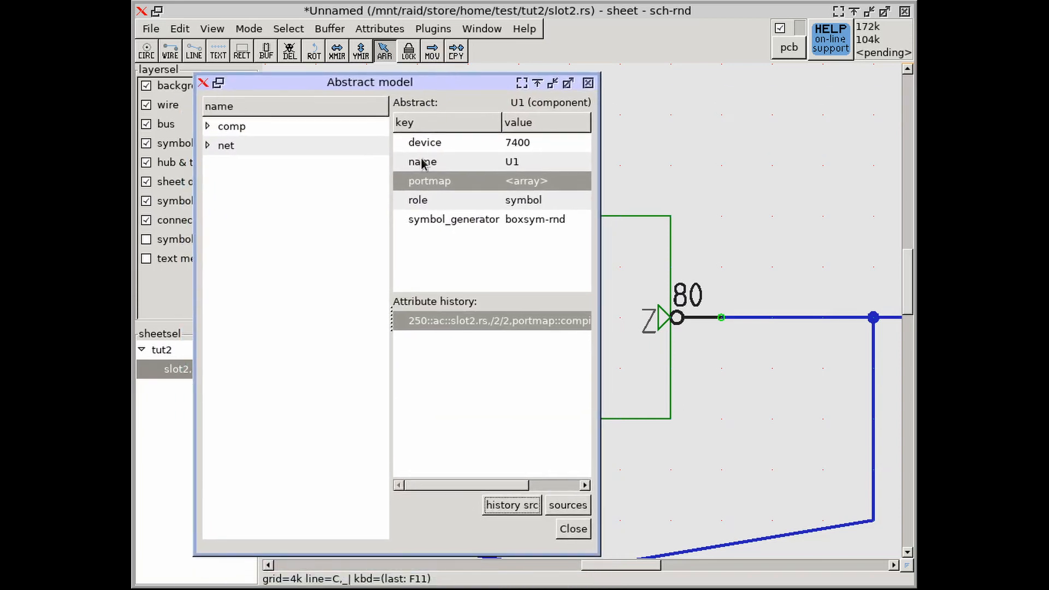
{"action": "left_click", "coordinate": [575, 534]}
Locate output terminal Z of U1's slot 3 gate on the sheet and reduce the grid to 1k
{"action": "scroll", "coordinate": [575, 513], "scroll_direction": "down", "scroll_amount": 6}
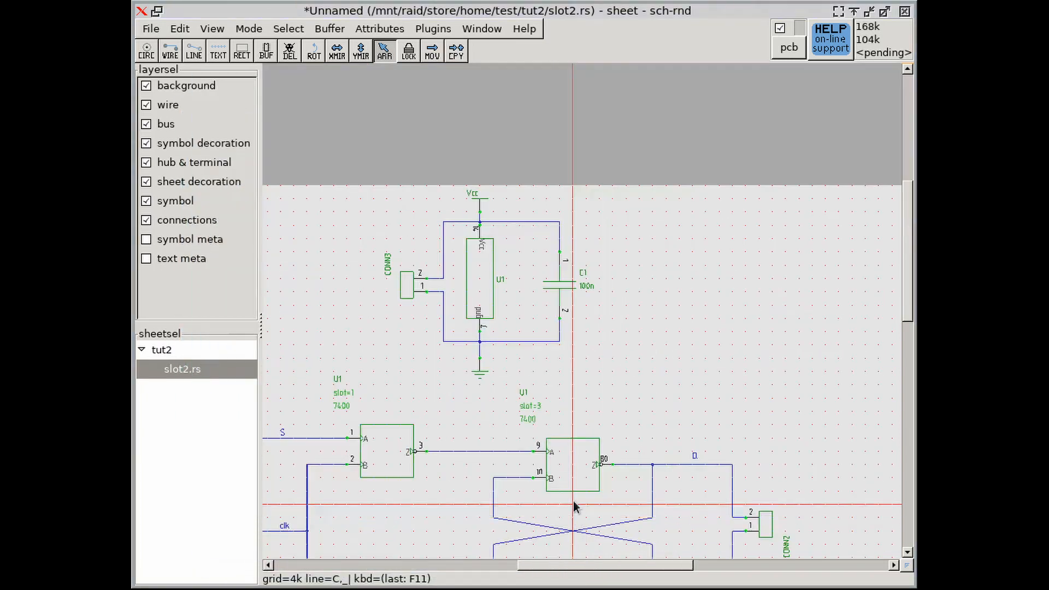
{"action": "middle_click_drag", "start_coordinate": [555, 389], "coordinate": [577, 376]}
{"action": "middle_click_drag", "start_coordinate": [520, 508], "coordinate": [679, 375]}
{"action": "scroll", "coordinate": [661, 367], "scroll_direction": "up", "scroll_amount": 8}
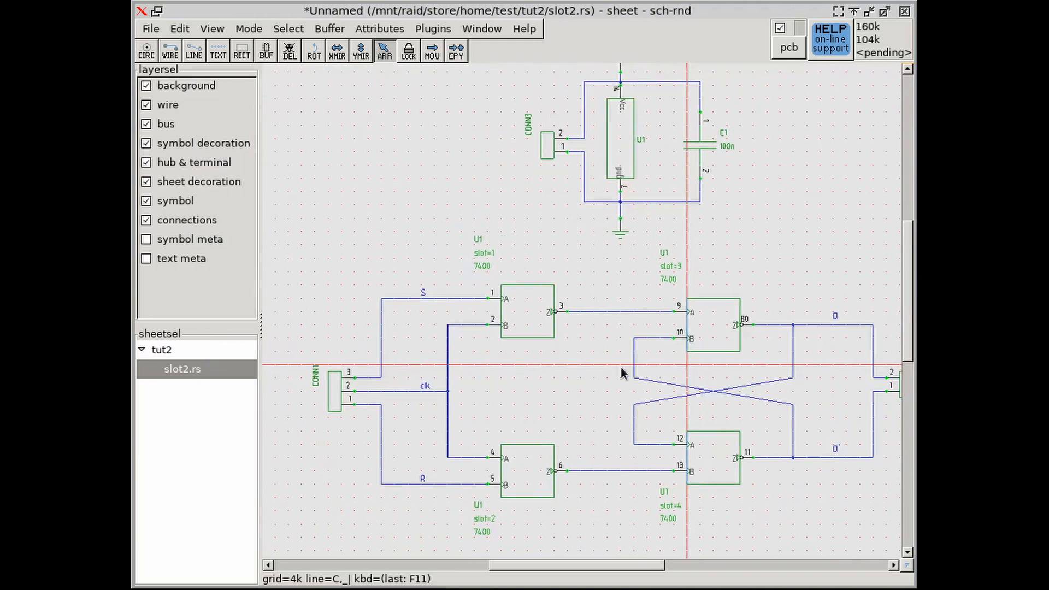
{"action": "scroll", "coordinate": [614, 391], "scroll_direction": "up", "scroll_amount": 2}
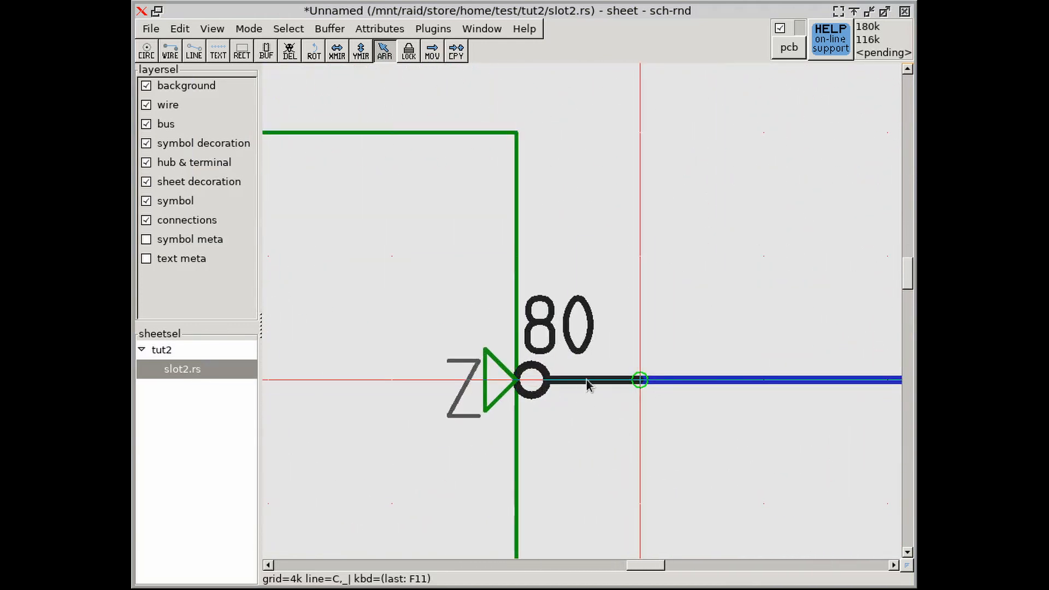
{"action": "left_click", "coordinate": [602, 432]}
{"action": "left_click", "coordinate": [603, 438]}
{"action": "key", "text": "bracketleft"}
{"action": "key", "text": "bracketleft"}
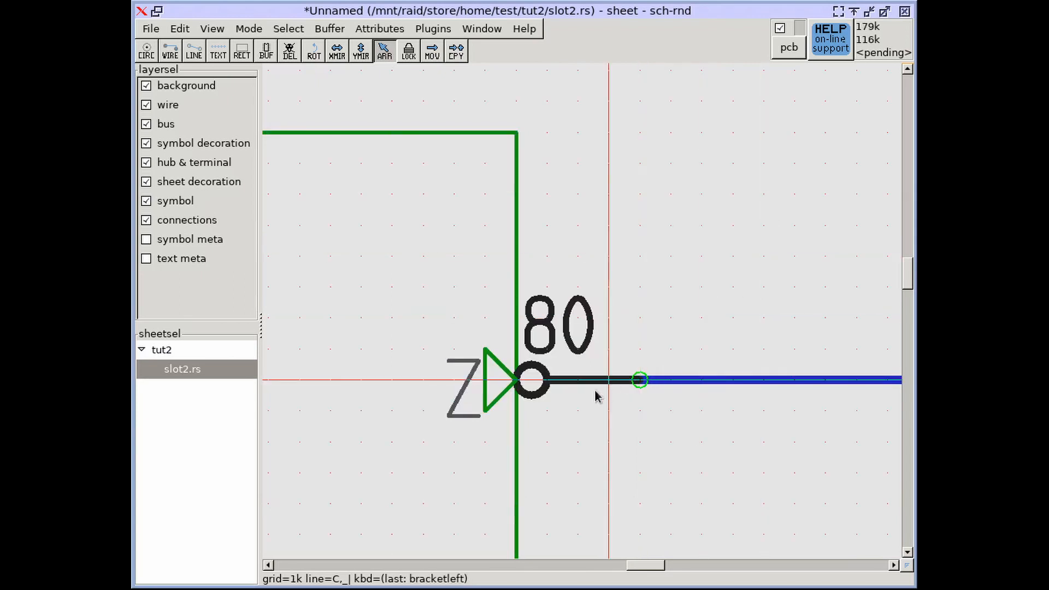
Open the attributes of terminal Z and trace its pcb/pinnum history through U1's portmap to the source attribute of symbol U1
{"action": "right_click", "coordinate": [580, 382]}
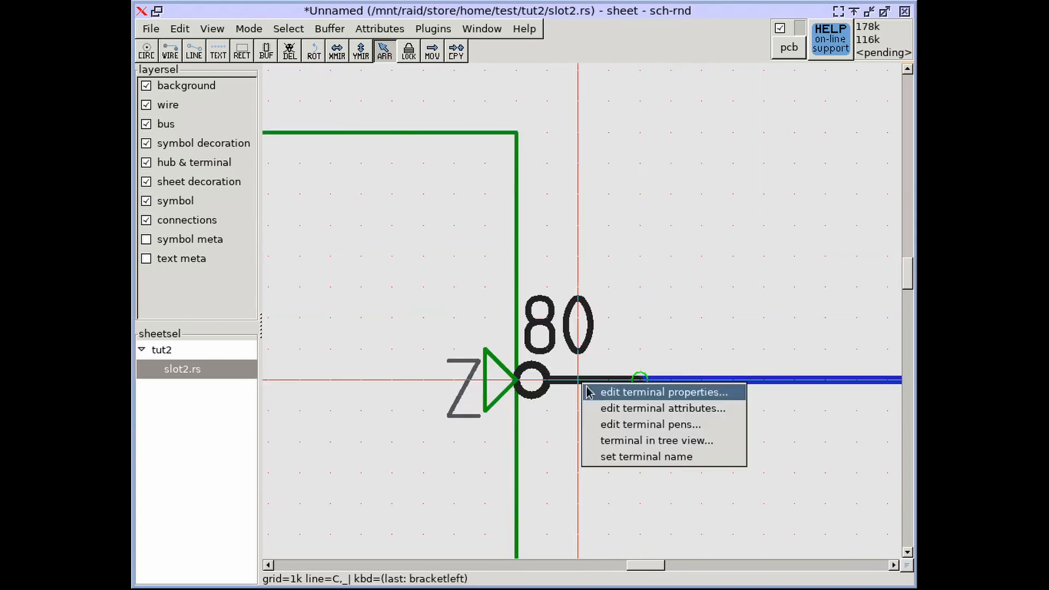
{"action": "left_click", "coordinate": [606, 410]}
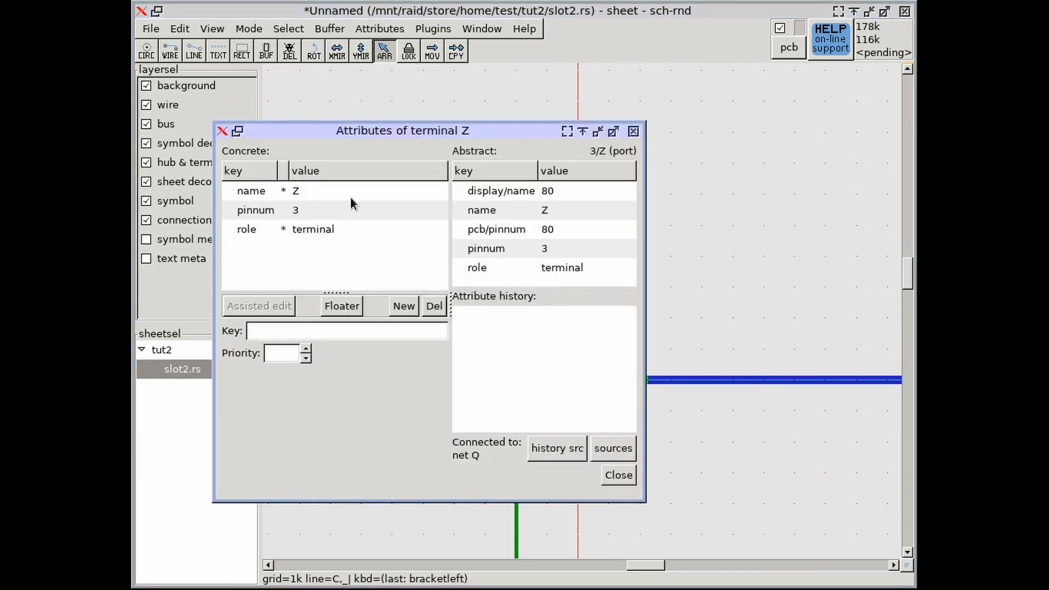
{"action": "left_click", "coordinate": [513, 236]}
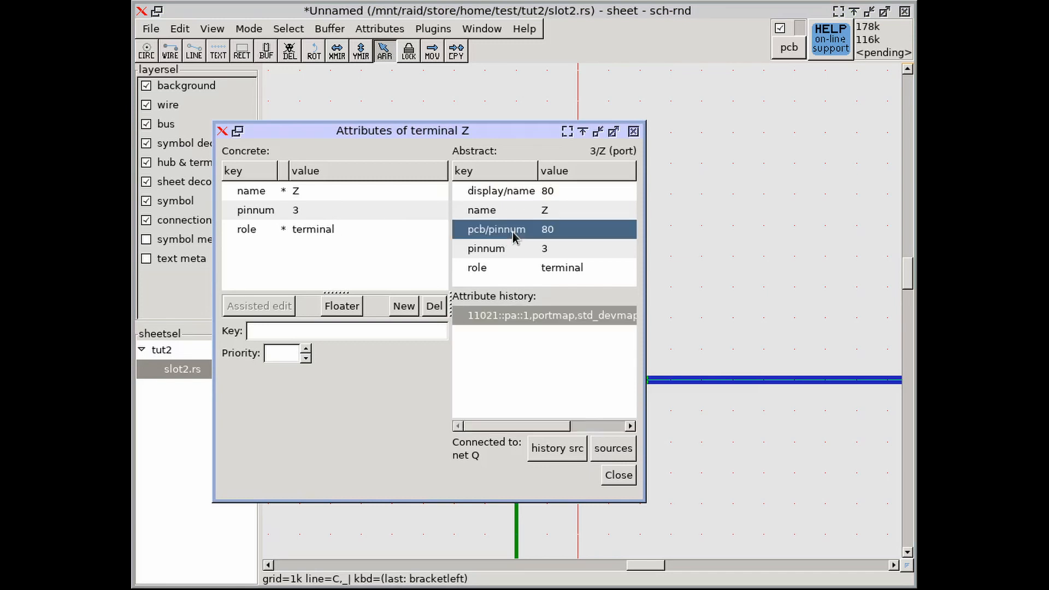
{"action": "left_click_drag", "start_coordinate": [566, 427], "coordinate": [499, 410]}
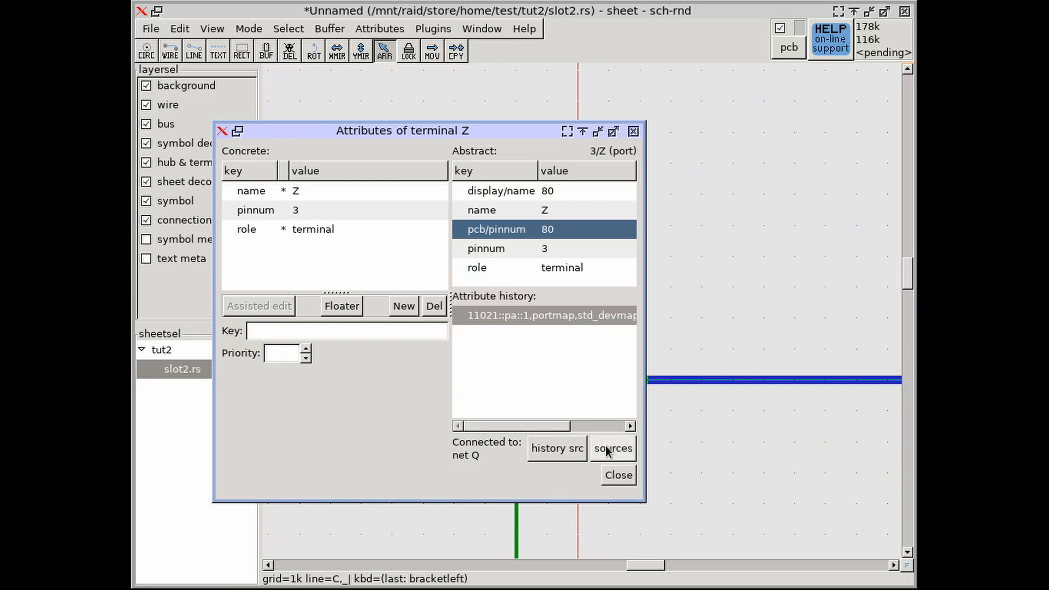
{"action": "left_click", "coordinate": [557, 448]}
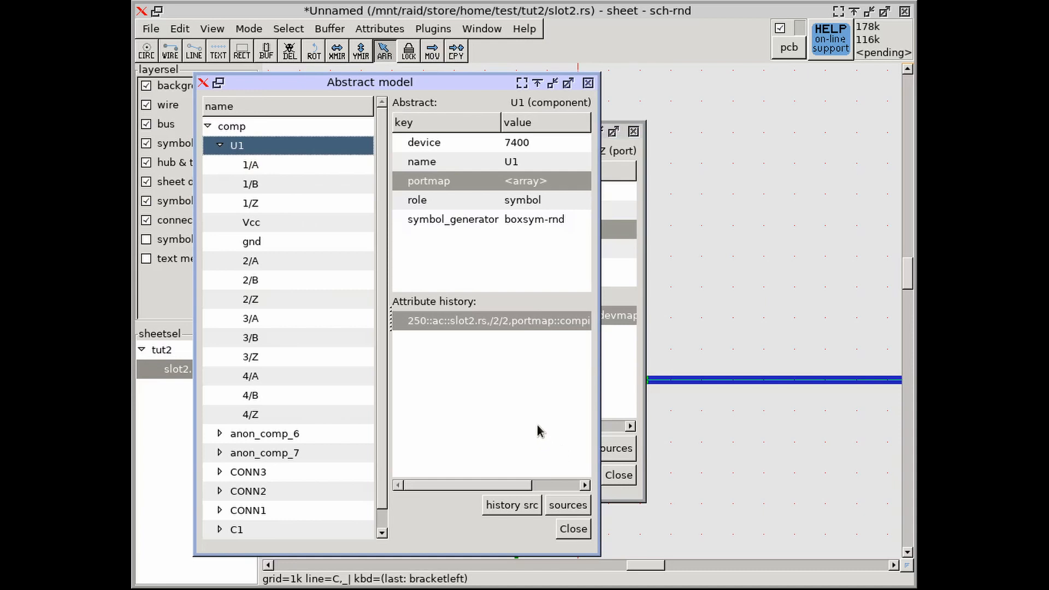
{"action": "left_click", "coordinate": [530, 508]}
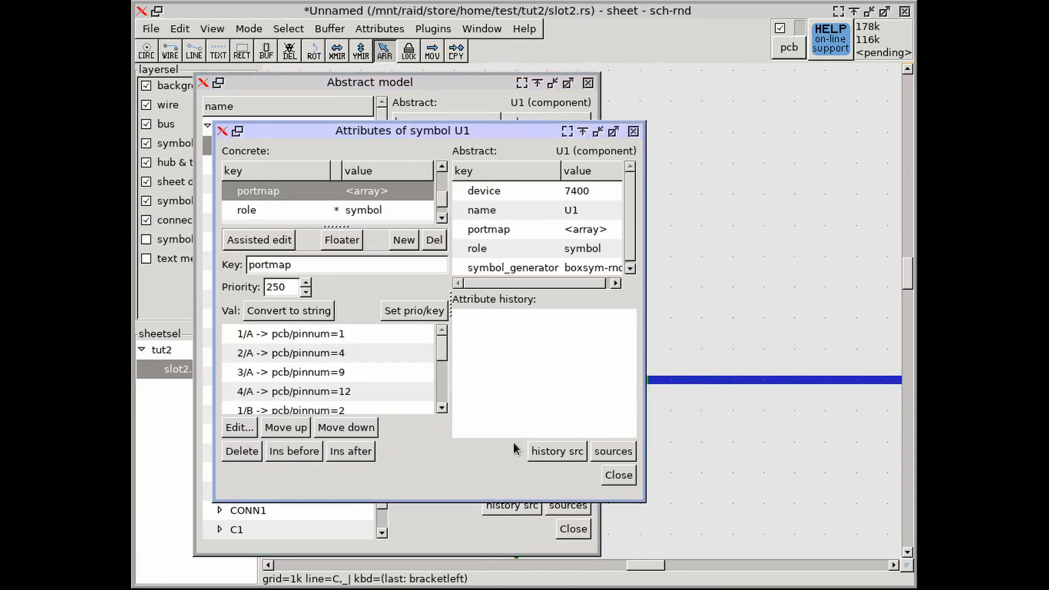
Set the 3/Z entry in symbol U1's portmap to pcb/pinnum=8
{"action": "scroll", "coordinate": [445, 352], "scroll_direction": "down", "scroll_amount": 5}
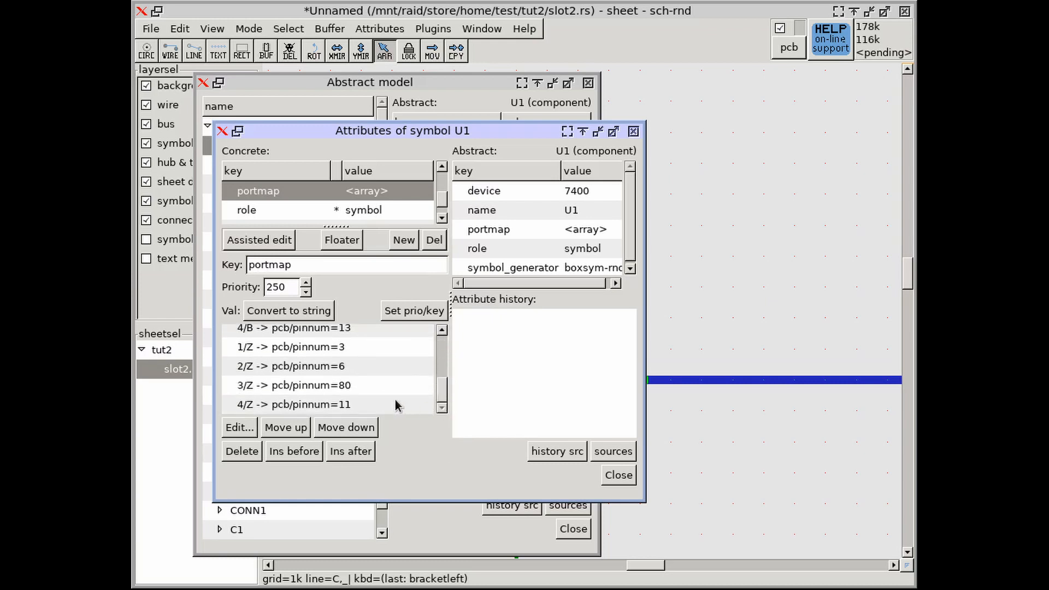
{"action": "left_click", "coordinate": [383, 386]}
{"action": "left_click", "coordinate": [241, 428]}
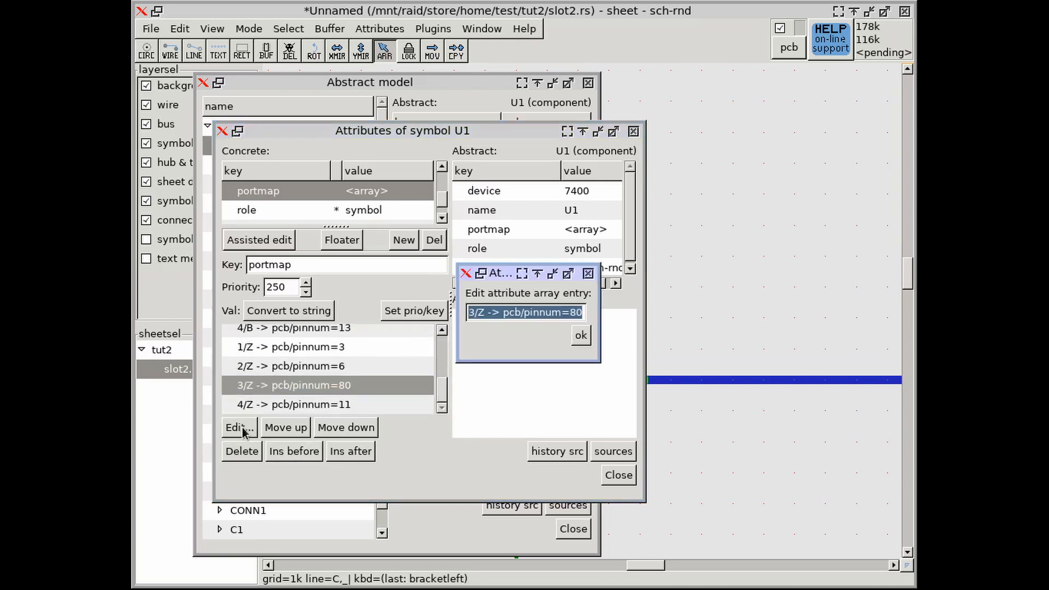
{"action": "left_click", "coordinate": [538, 312]}
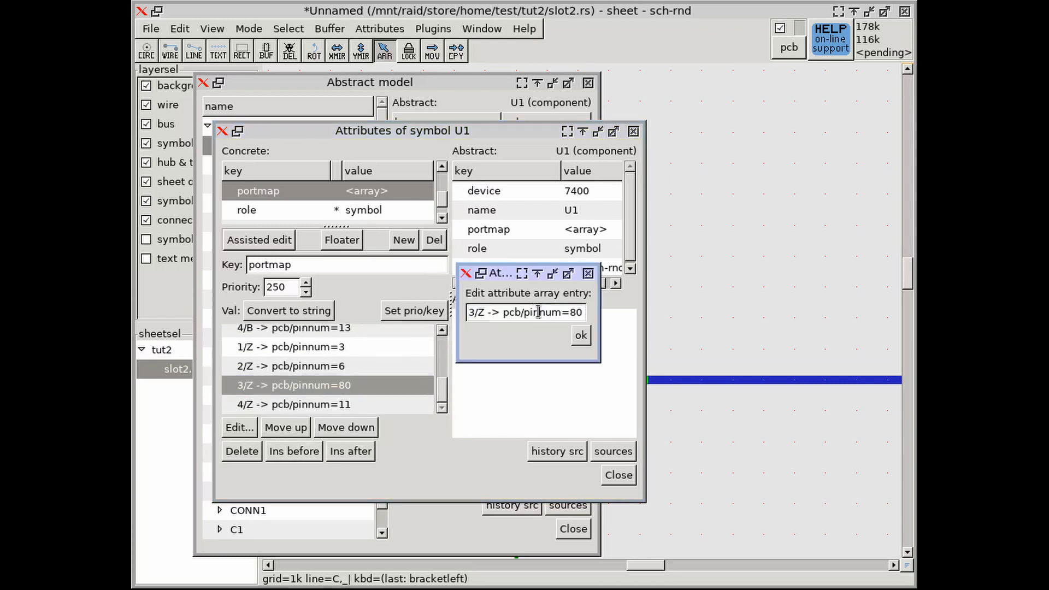
{"action": "left_click", "coordinate": [580, 335]}
Close the symbol attributes, the abstract model and the terminal attributes, and return to the gates on the sheet
{"action": "left_click", "coordinate": [612, 452]}
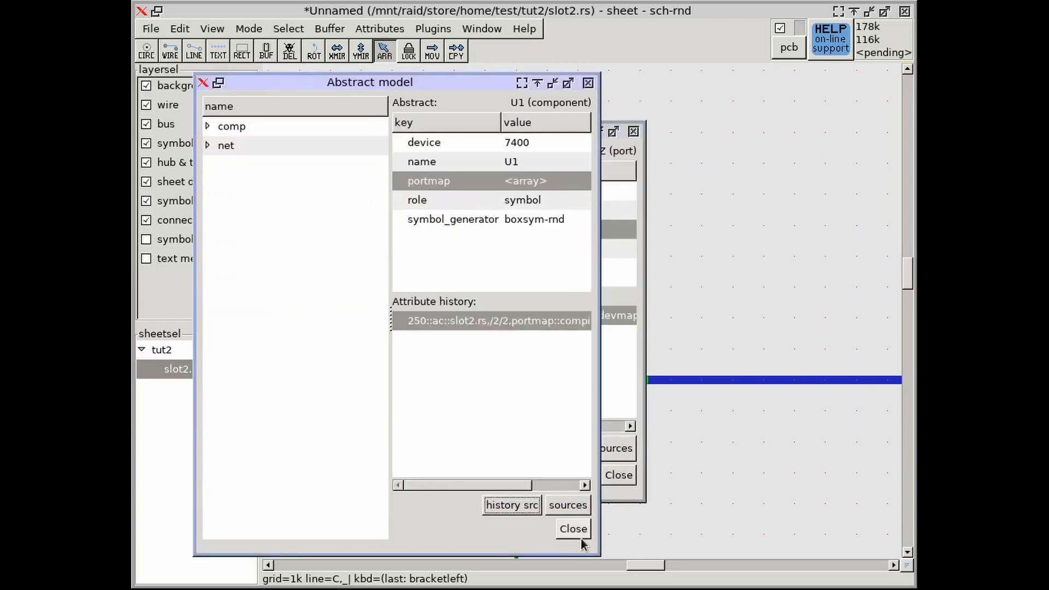
{"action": "left_click", "coordinate": [573, 528]}
{"action": "left_click", "coordinate": [619, 475]}
{"action": "scroll", "coordinate": [582, 382], "scroll_direction": "down", "scroll_amount": 5}
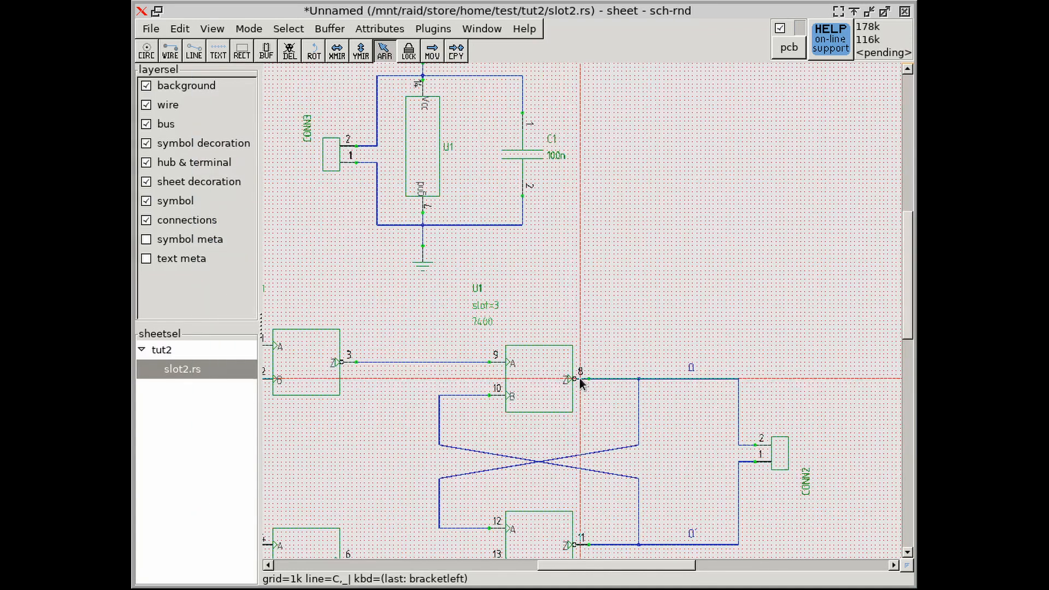